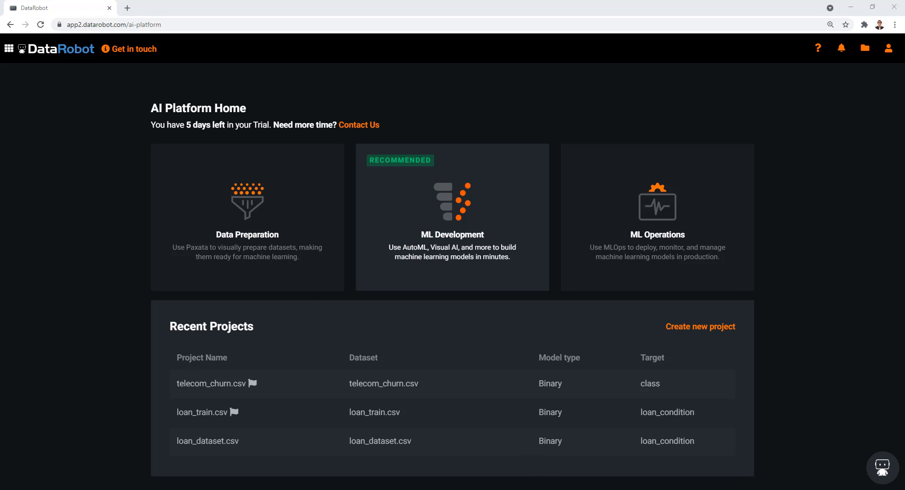
Switch to the telecom_churn workbook in Excel and review the feature columns from voice_mail_plan onward and the class target column.
left_click(552, 462)
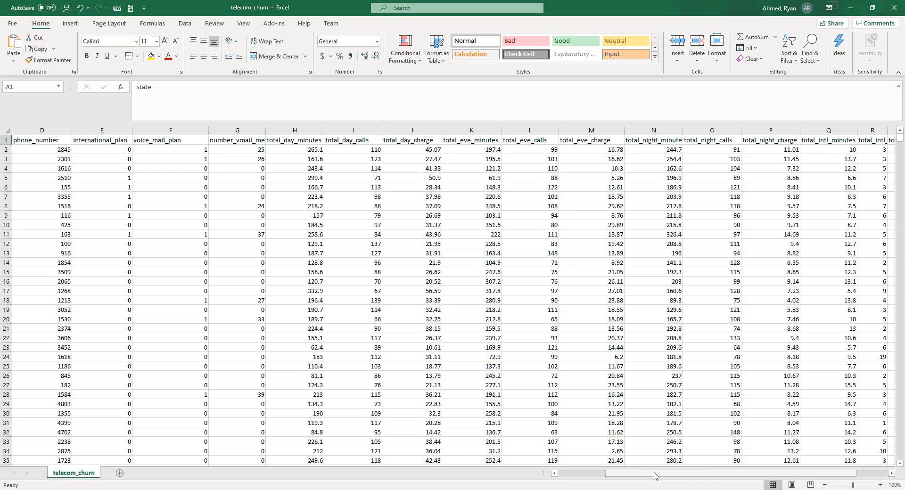
left_click_drag(660, 477, 713, 478)
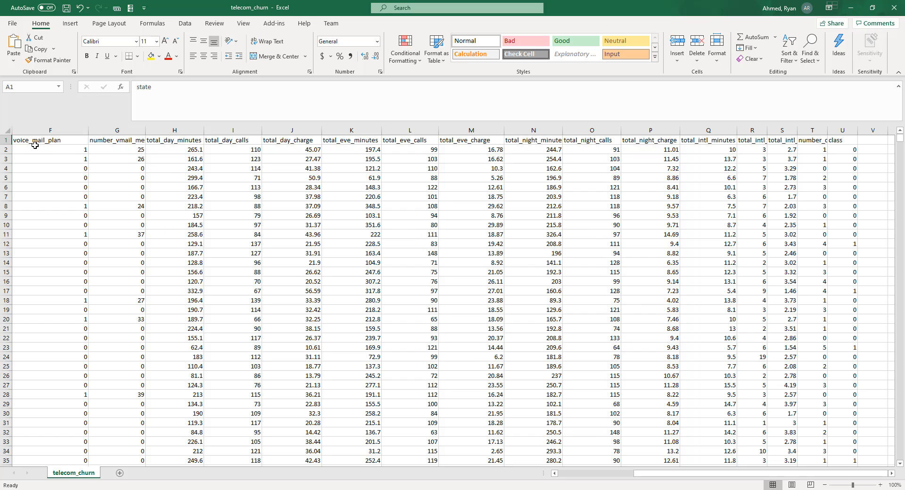
left_click_drag(55, 126, 830, 129)
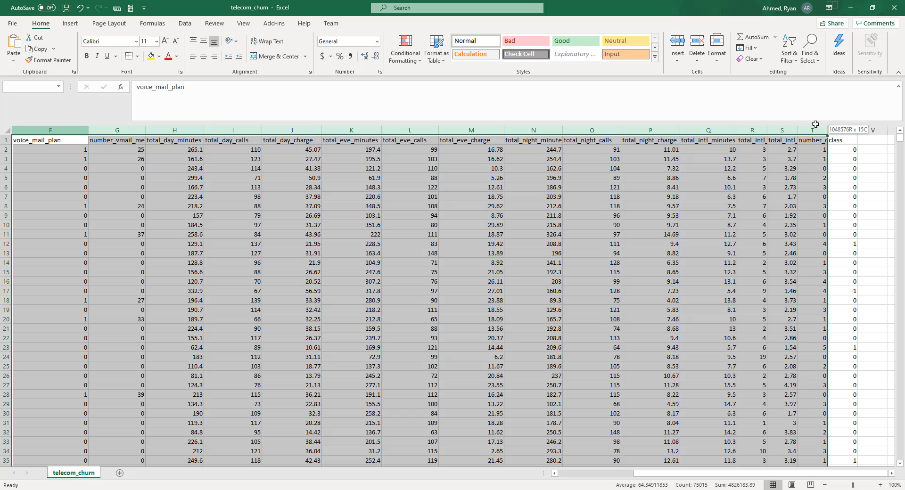
left_click(842, 130)
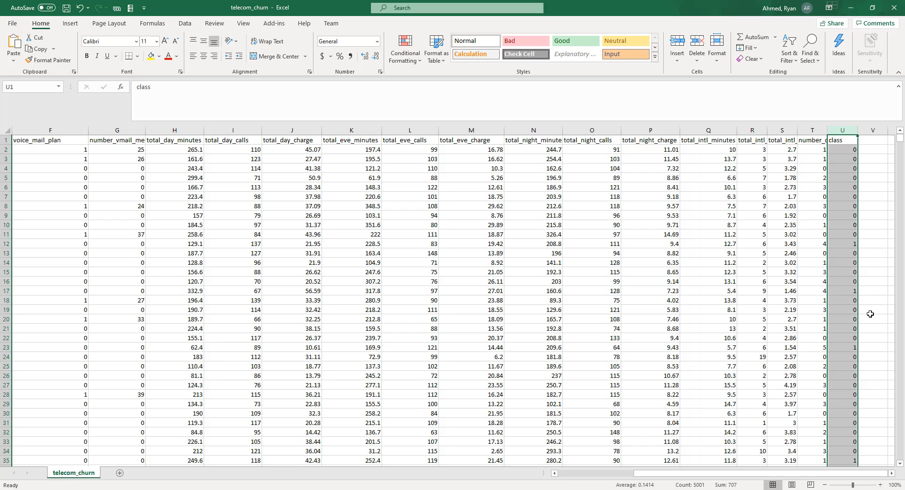
left_click_drag(840, 226, 841, 234)
left_click(840, 226)
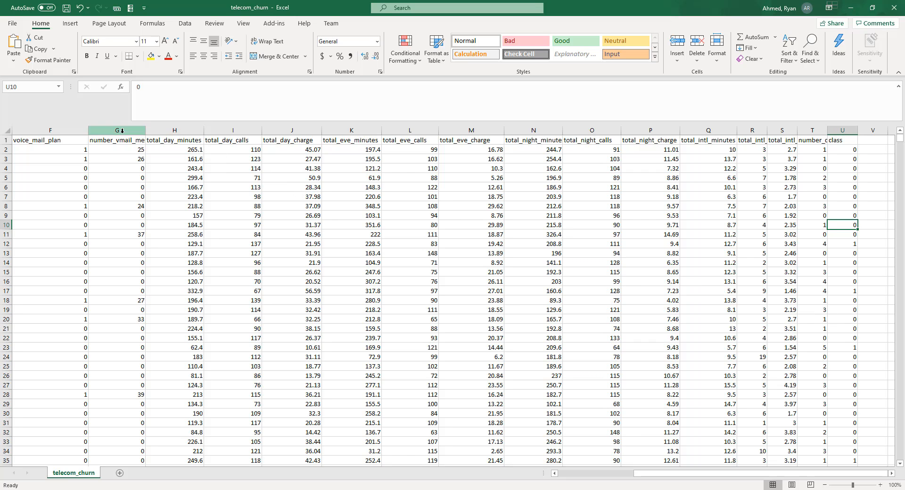
Fit the number_vmail_messages column to its full header width, and inspect its values and the voice_mail_plan column.
double_click(145, 131)
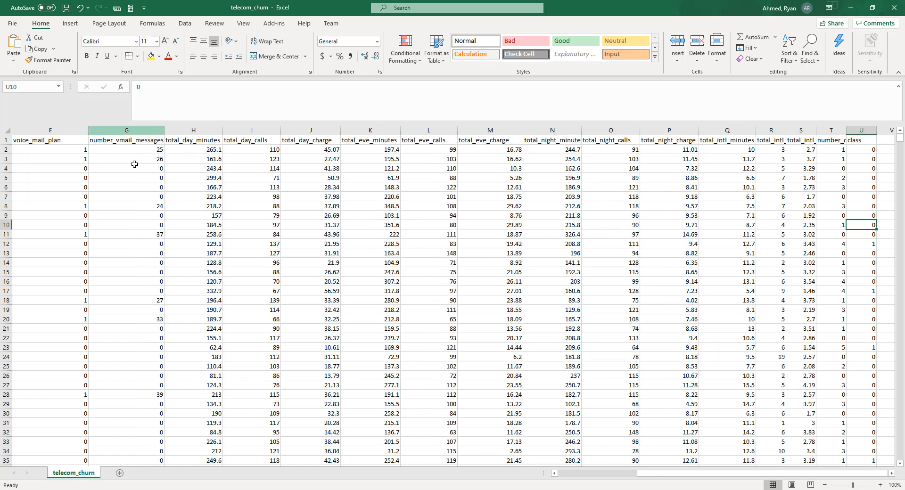
left_click(133, 131)
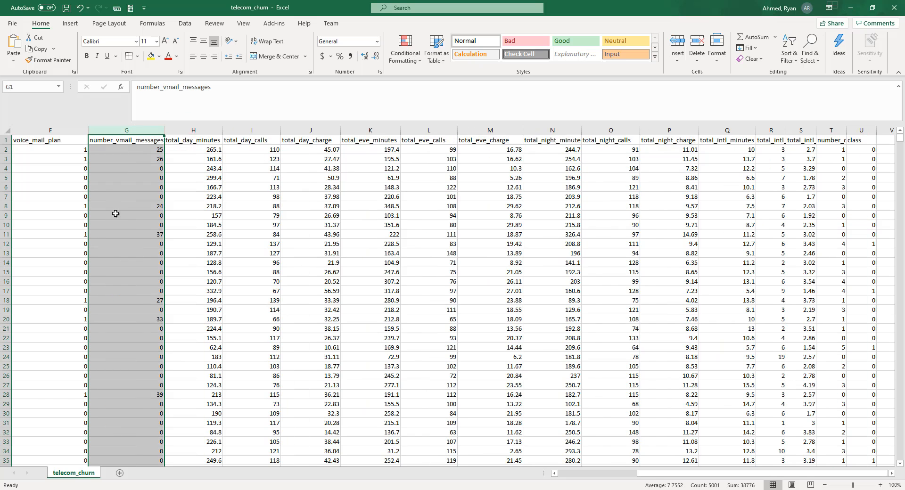
left_click(47, 130)
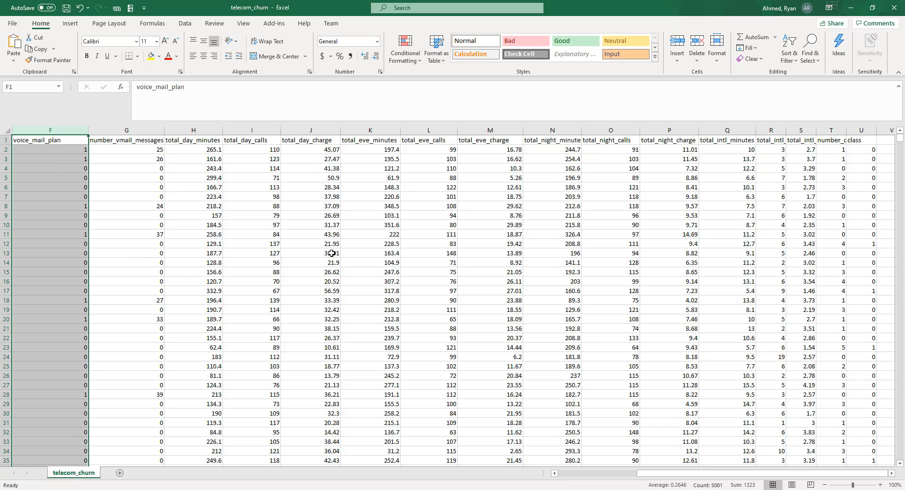
Examine the total_day_calls, total_day_charge, total_eve_minutes, total_night_minutes, total_night_calls and total_night_charge columns.
left_click(257, 131)
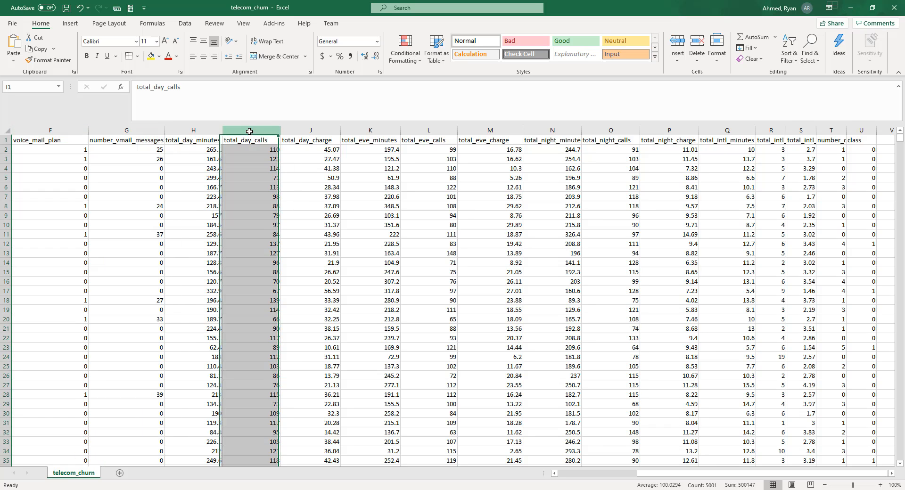
left_click(315, 129)
left_click(391, 130)
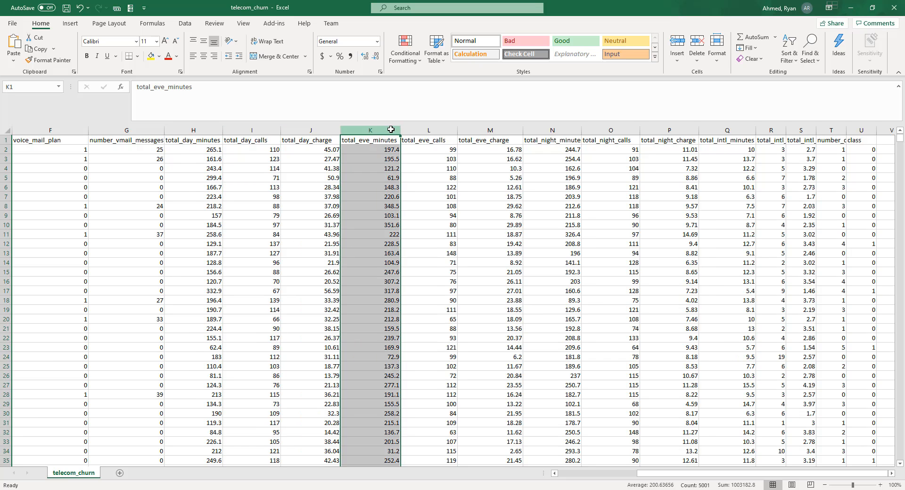
left_click(546, 132)
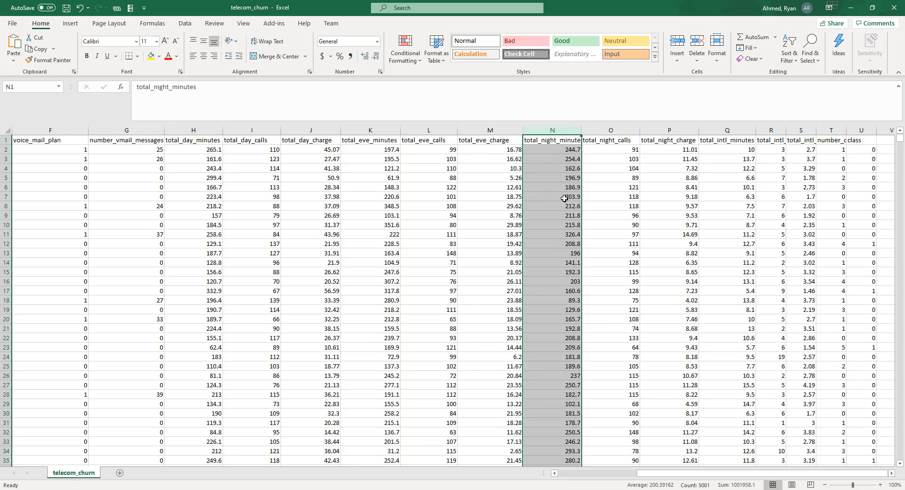
left_click(621, 129)
left_click(693, 131)
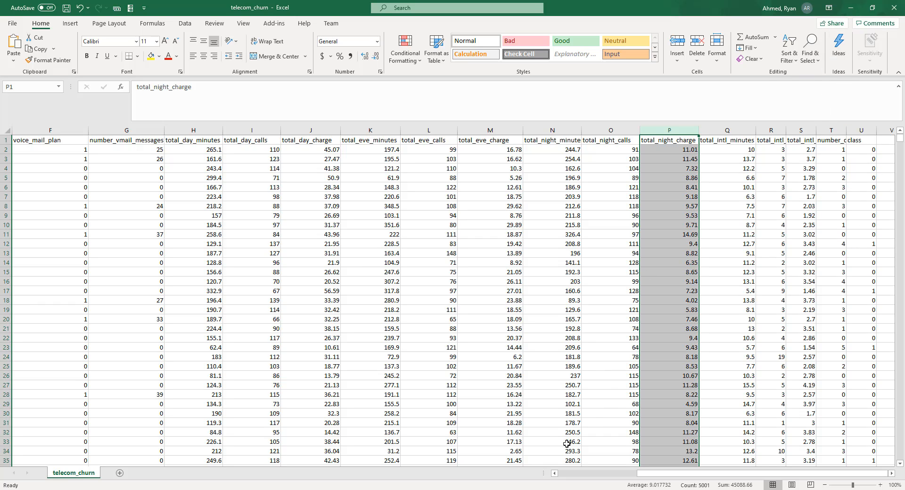
Switch back to DataRobot and start a new project.
left_click(514, 489)
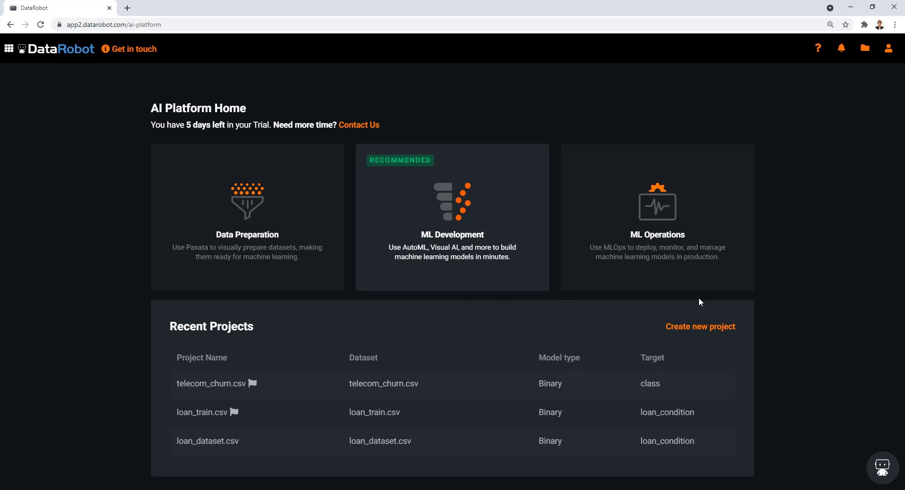
left_click(709, 334)
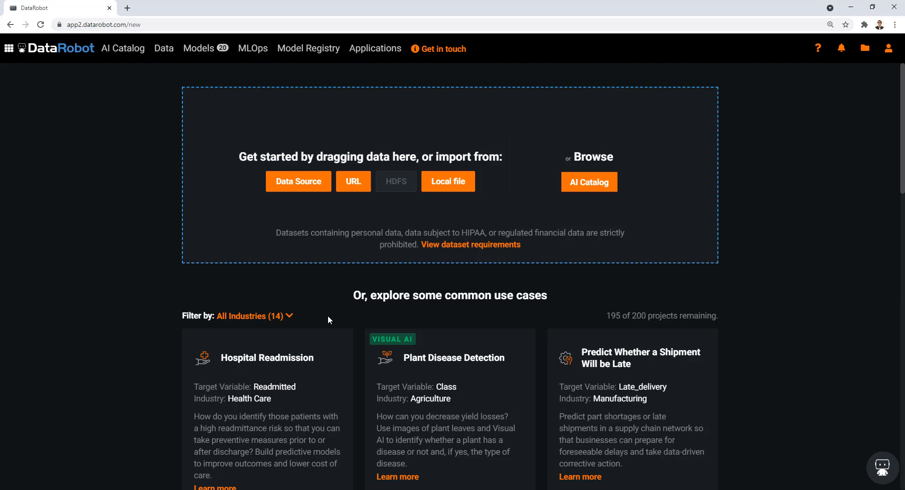
Browse the common use cases offered for new projects, such as Hospital Readmission, Predictive Maintenance and Fraudulent Claim Detection.
scroll(196, 288, "down", 5)
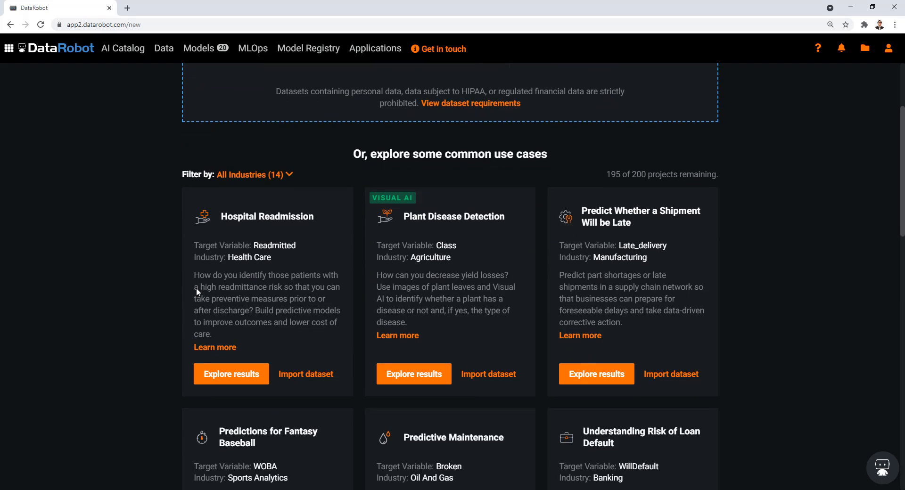
scroll(431, 218, "up", 2)
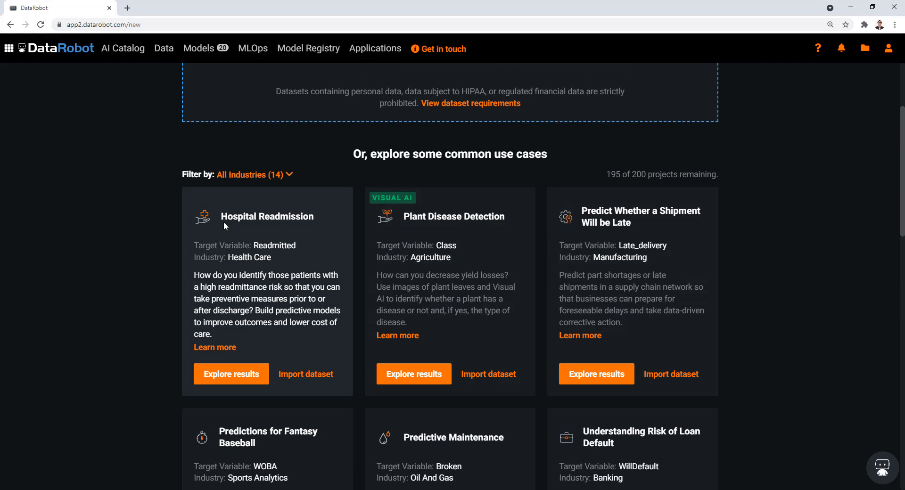
left_click_drag(221, 216, 314, 217)
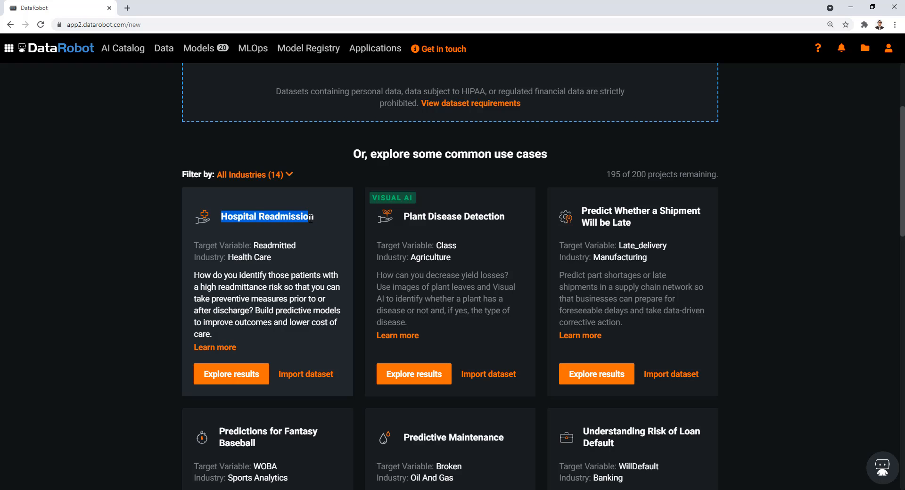
left_click(10, 25)
scroll(111, 337, "down", 3)
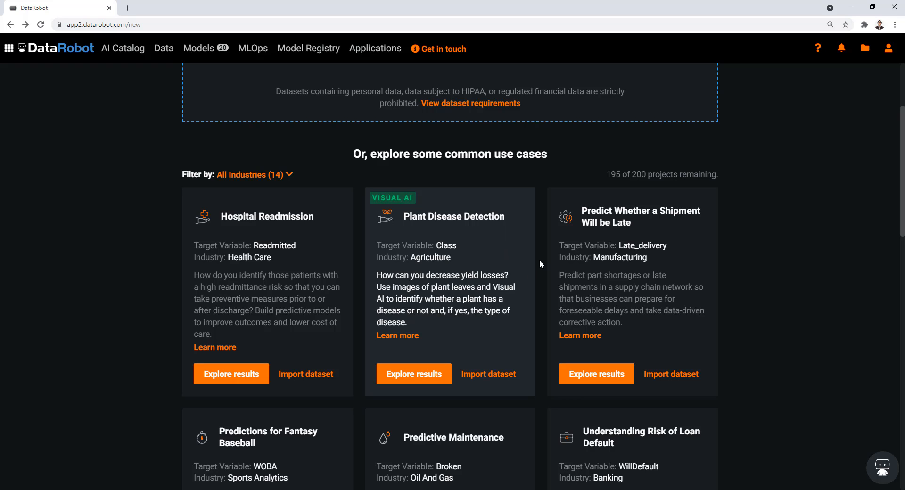
scroll(603, 263, "down", 5)
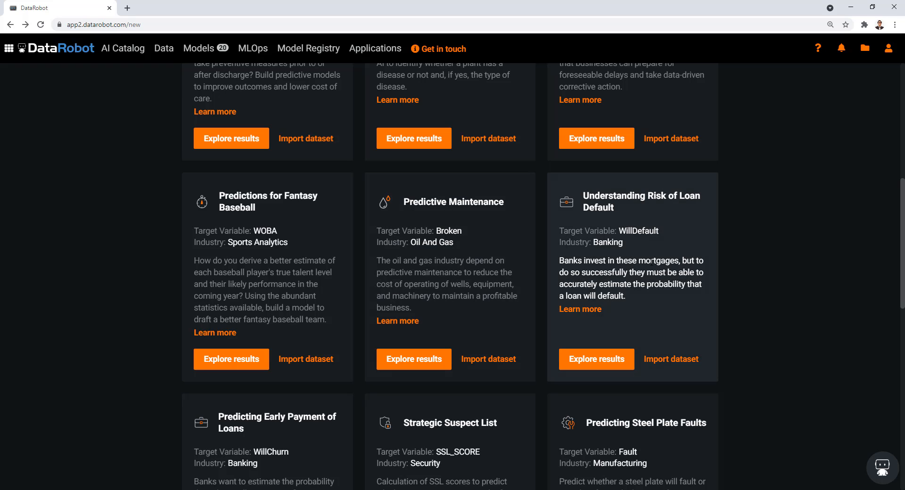
scroll(580, 284, "down", 6)
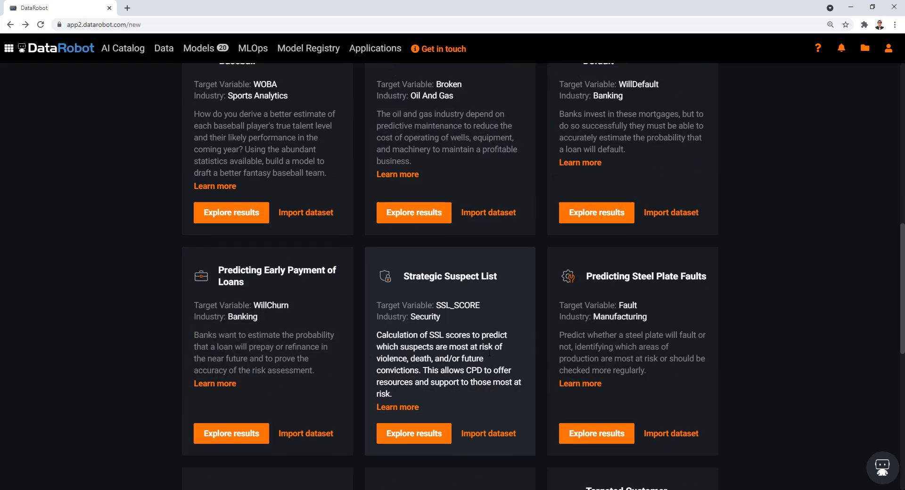
scroll(210, 289, "down", 3)
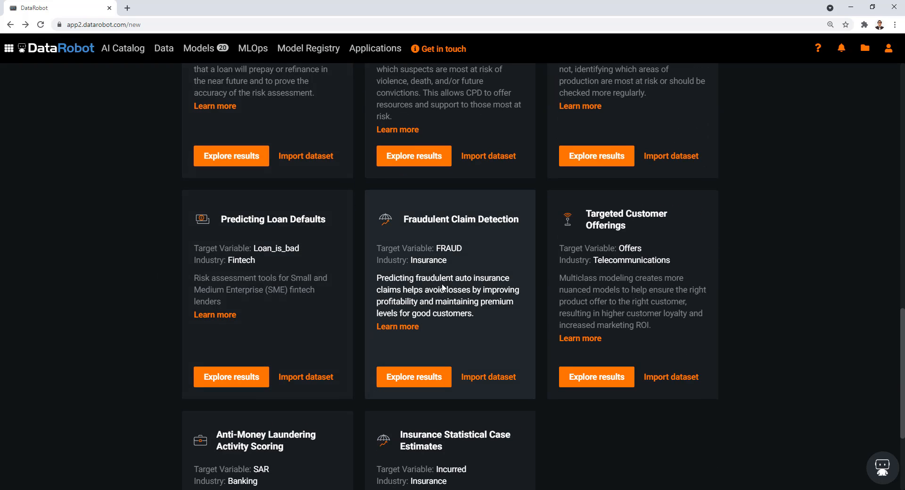
scroll(723, 269, "up", 15)
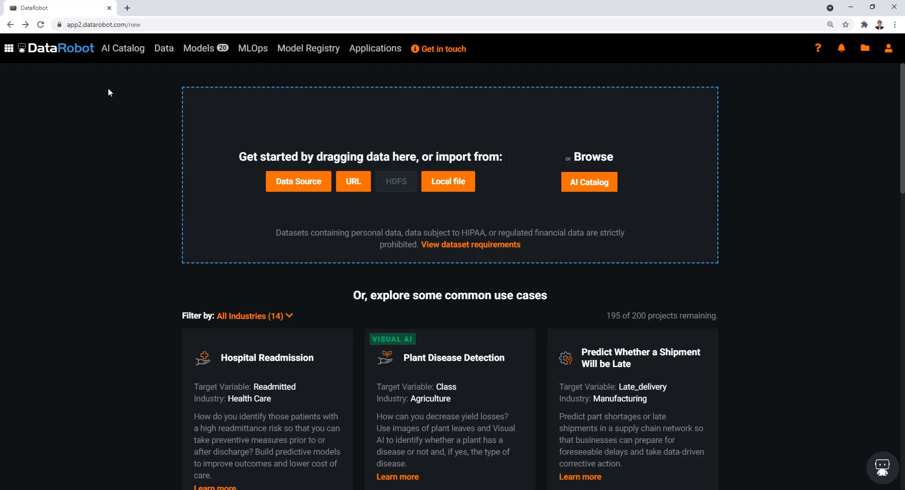
Import the local telecom_churn.csv file as the project dataset and review its list of features down to class.
left_click_drag(450, 458, 462, 186)
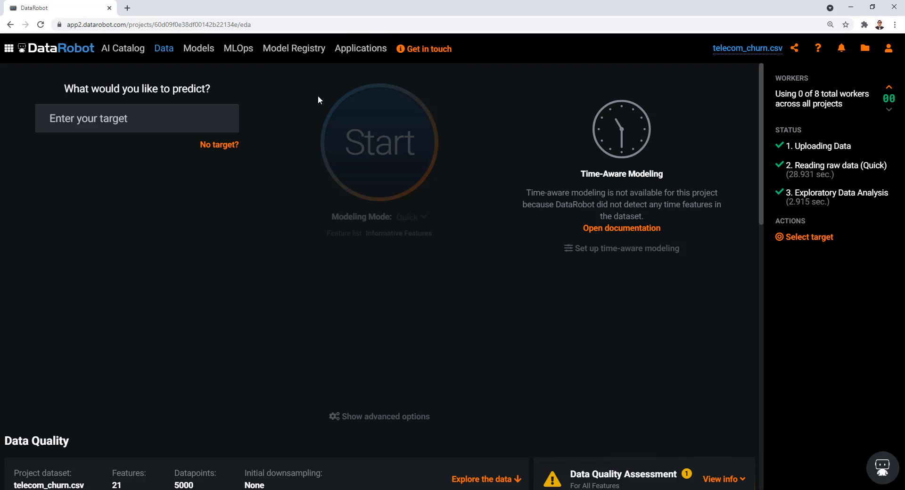
scroll(94, 283, "down", 9)
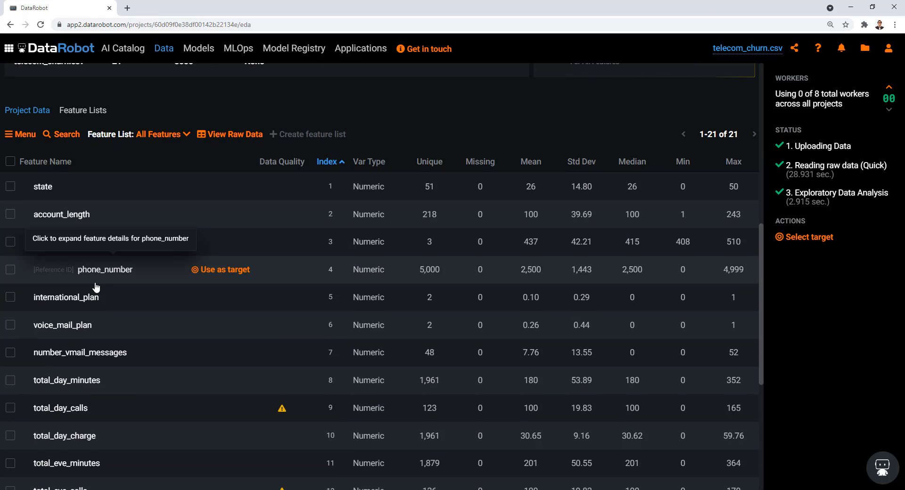
scroll(97, 287, "down", 3)
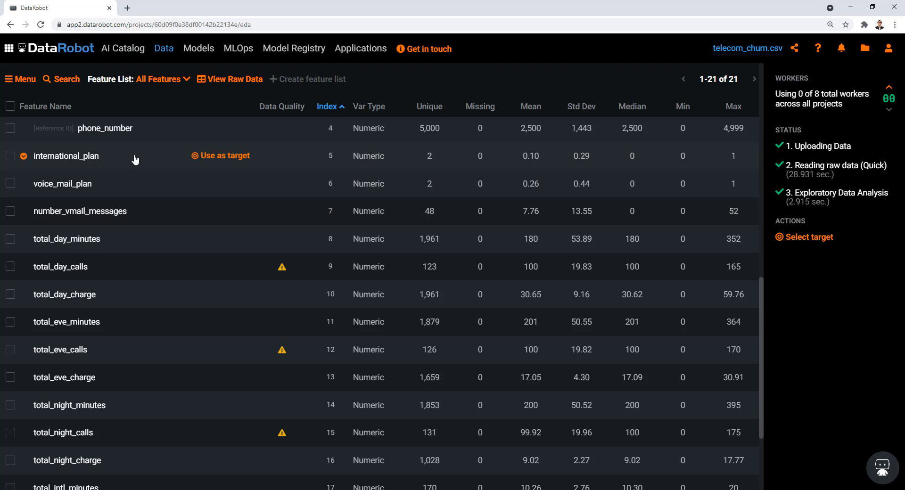
scroll(159, 263, "down", 3)
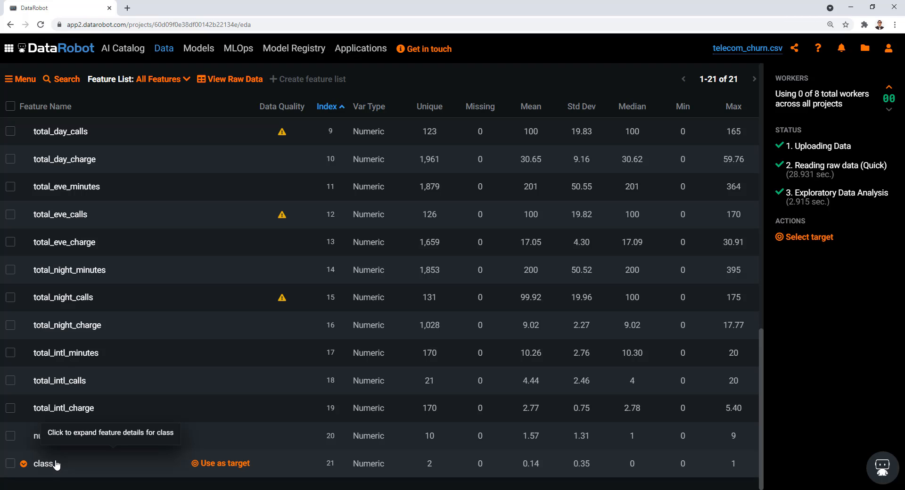
Examine the frequent-values chart of the class feature, comparing classes 0 and 1.
left_click(55, 464)
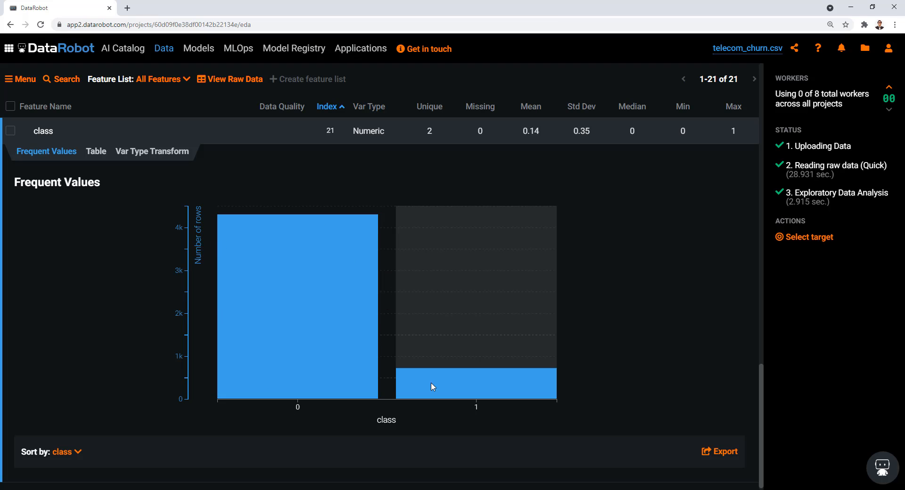
mouse_move(438, 380)
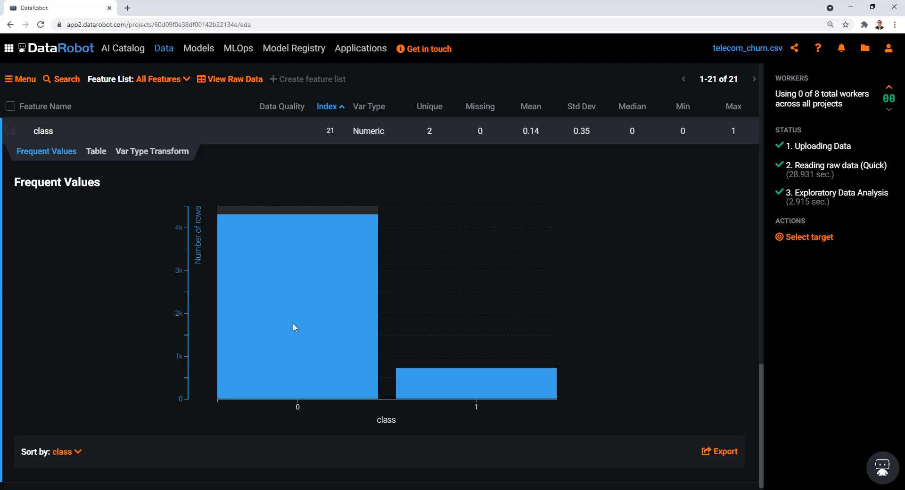
mouse_move(294, 328)
Examine the histograms of the total_day_minutes and total_day_calls features.
scroll(218, 339, "up", 10)
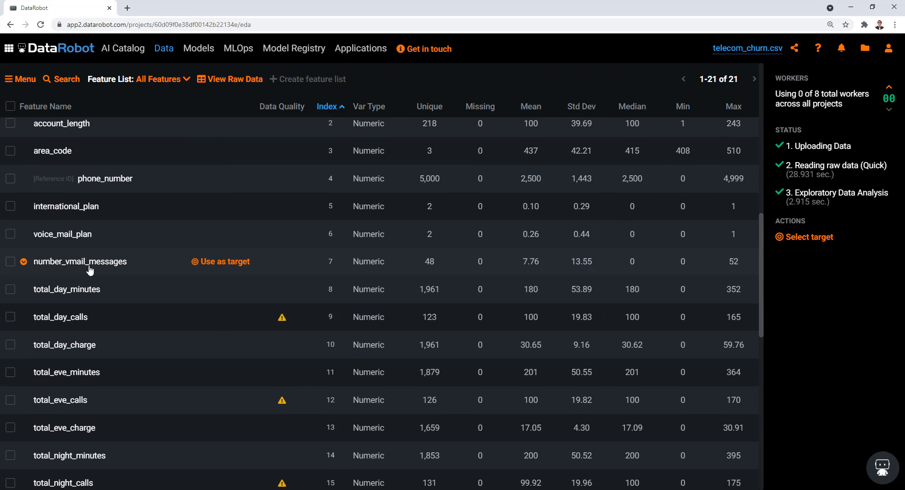
left_click(86, 289)
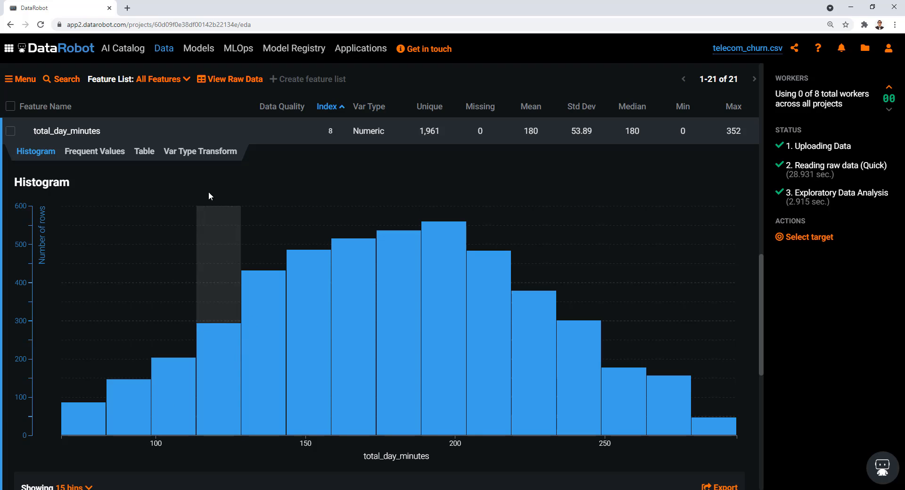
scroll(140, 381, "down", 4)
scroll(140, 382, "down", 3)
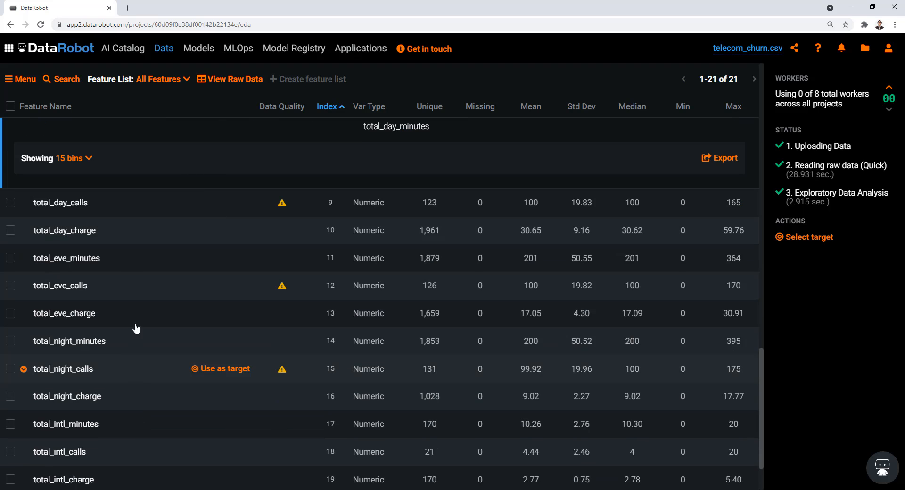
left_click(110, 204)
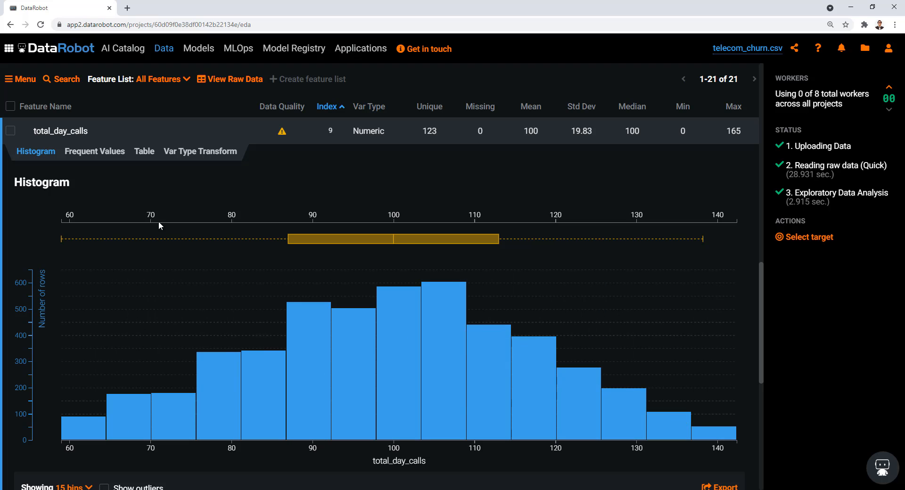
scroll(361, 240, "down", 4)
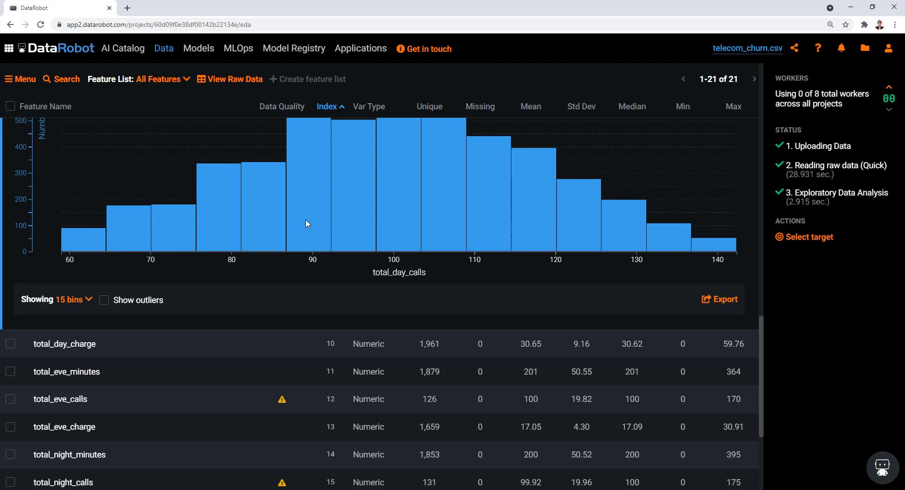
scroll(302, 219, "up", 3)
scroll(145, 224, "up", 1)
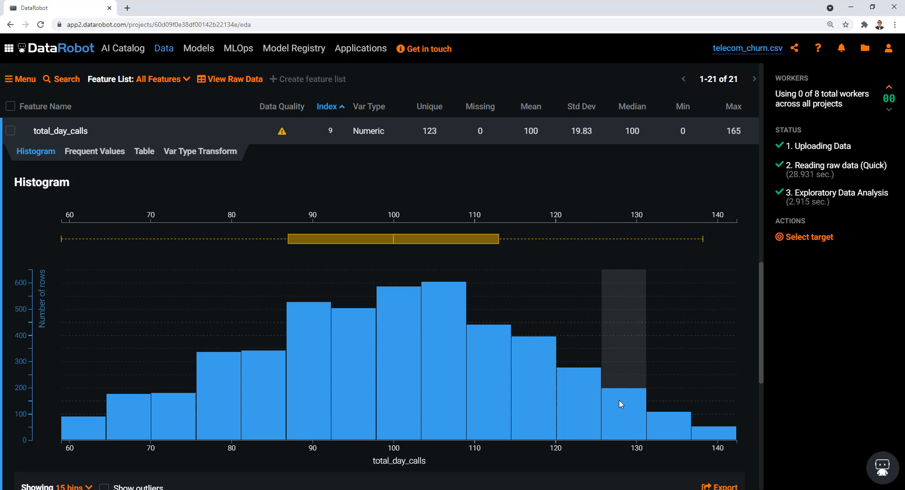
scroll(286, 313, "down", 6)
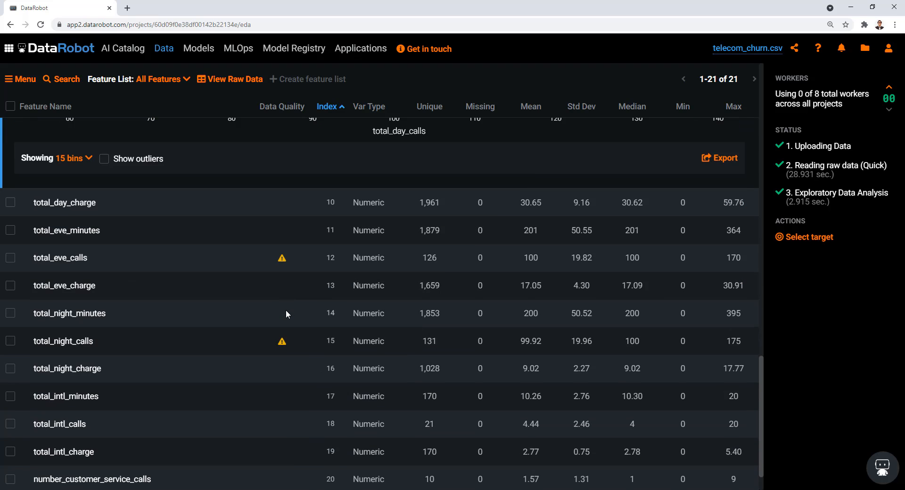
Examine the histogram of the total_intl_charge feature and its standard deviation, median, minimum and maximum.
scroll(285, 310, "down", 1)
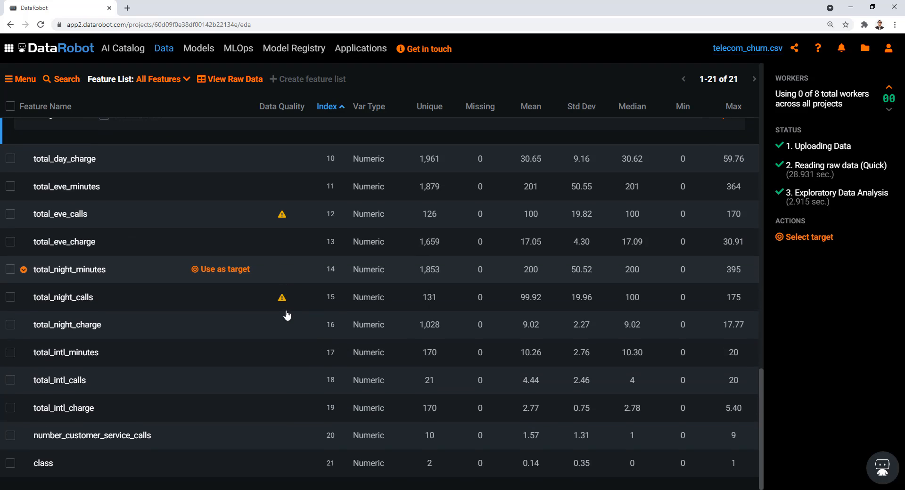
left_click(115, 412)
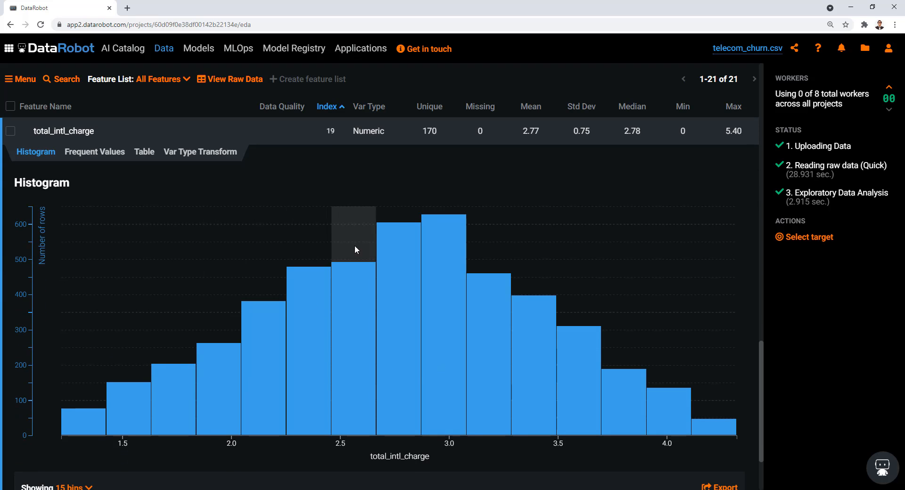
scroll(362, 322, "up", 4)
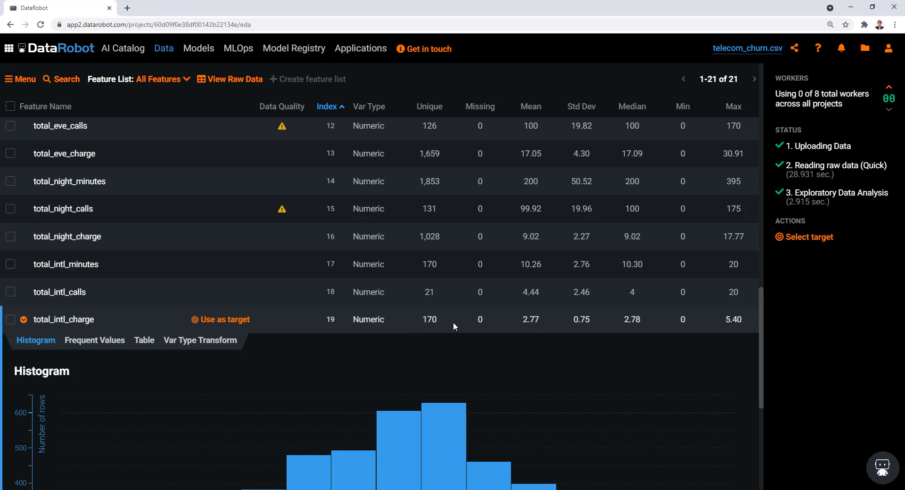
left_click_drag(520, 321, 590, 325)
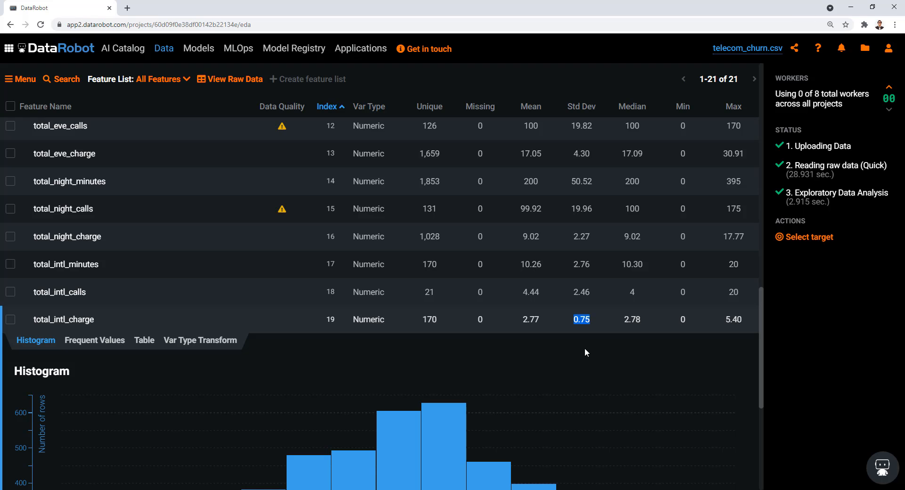
left_click_drag(623, 321, 686, 323)
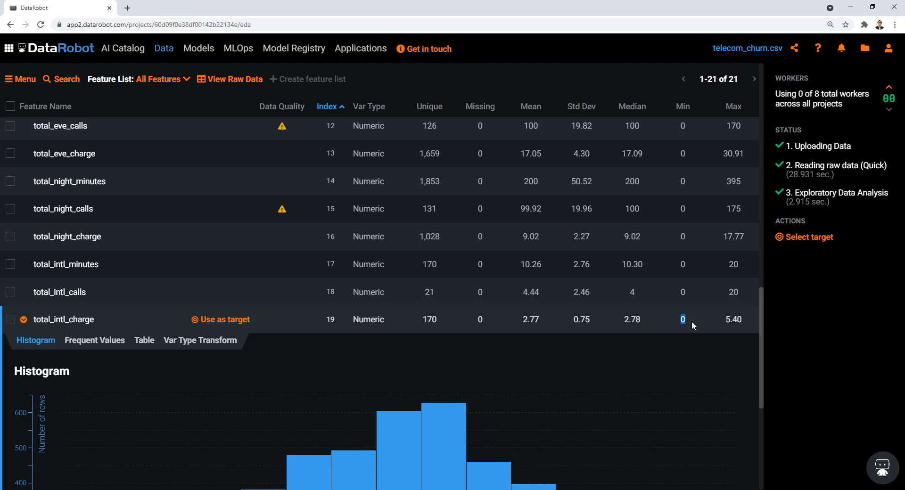
double_click(729, 323)
Collapse the total_intl_charge details and set the class feature as the prediction target.
scroll(62, 316, "up", 13)
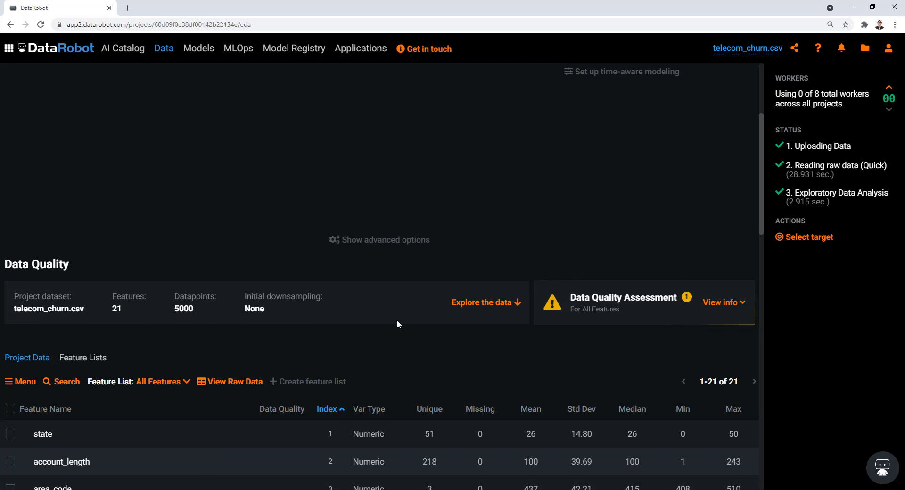
scroll(396, 322, "up", 3)
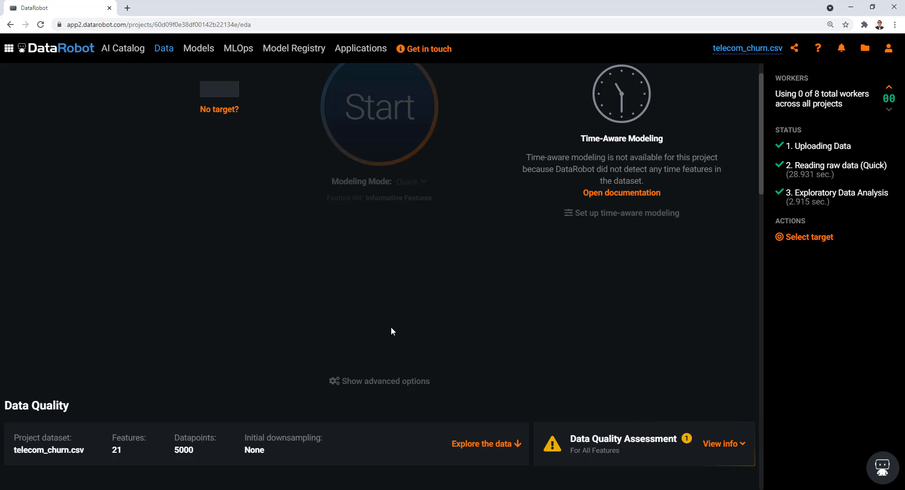
scroll(392, 329, "up", 1)
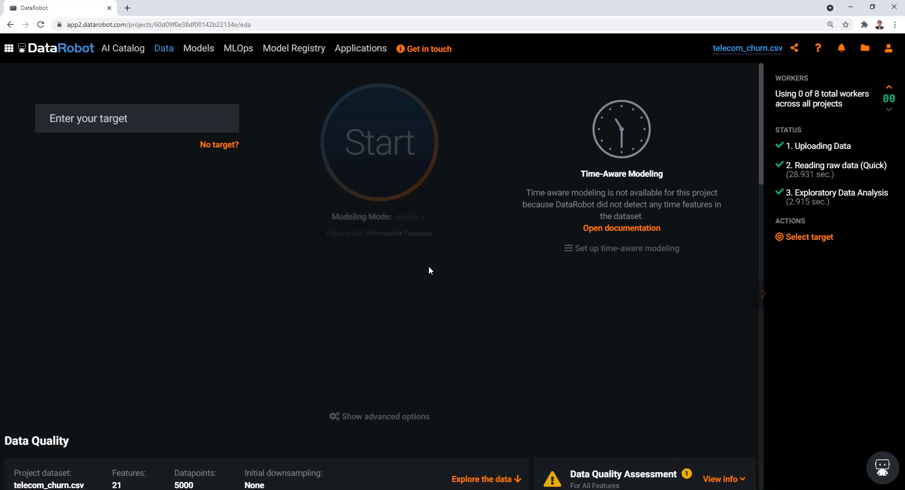
scroll(306, 244, "down", 1)
scroll(304, 240, "down", 12)
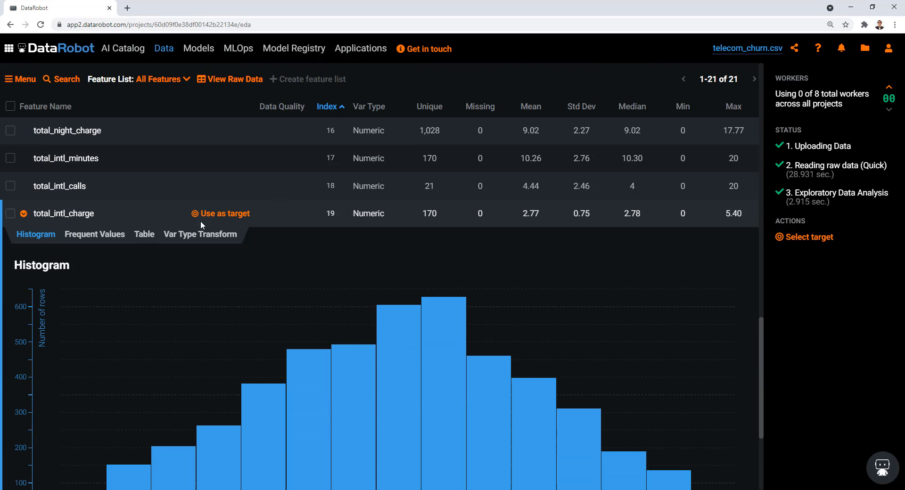
left_click(90, 213)
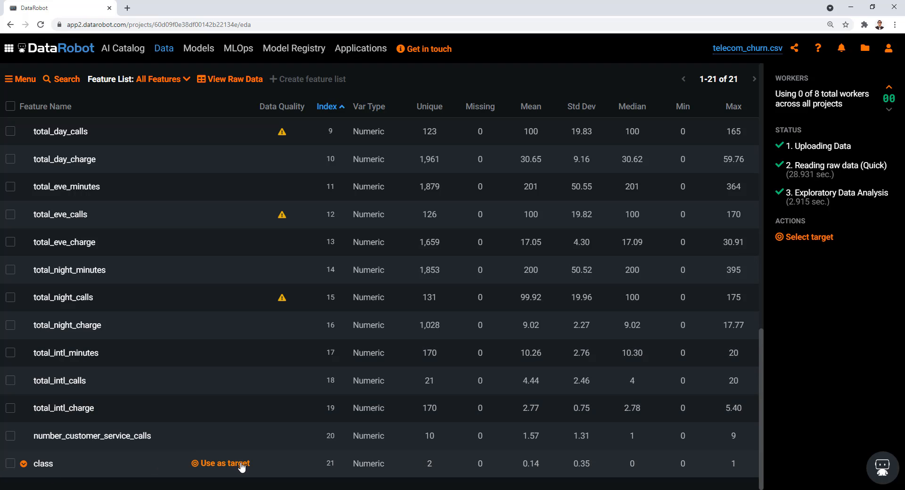
left_click(241, 465)
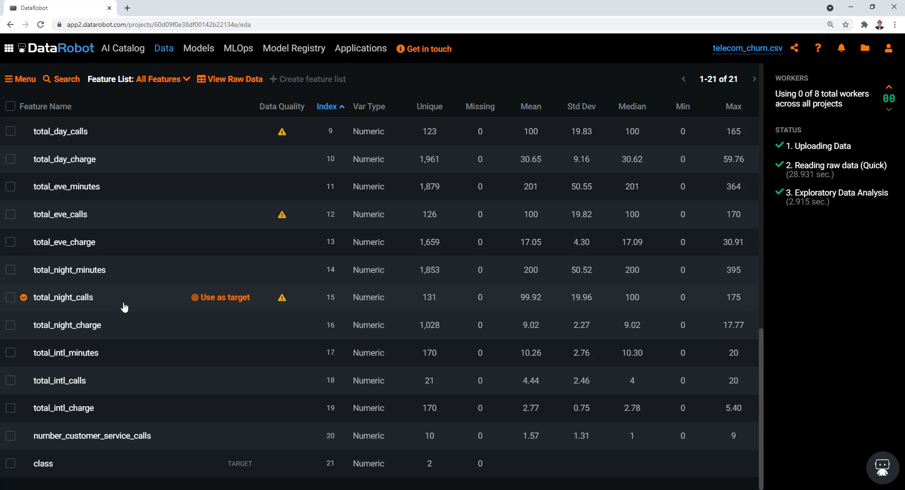
scroll(123, 311, "up", 15)
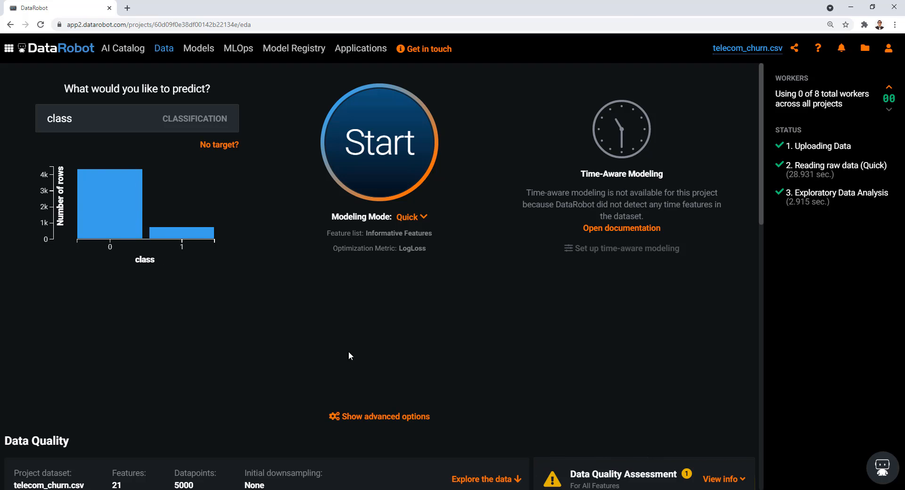
Open the Data Quality Assessment details for all features and read the Outliers entry.
scroll(195, 311, "down", 4)
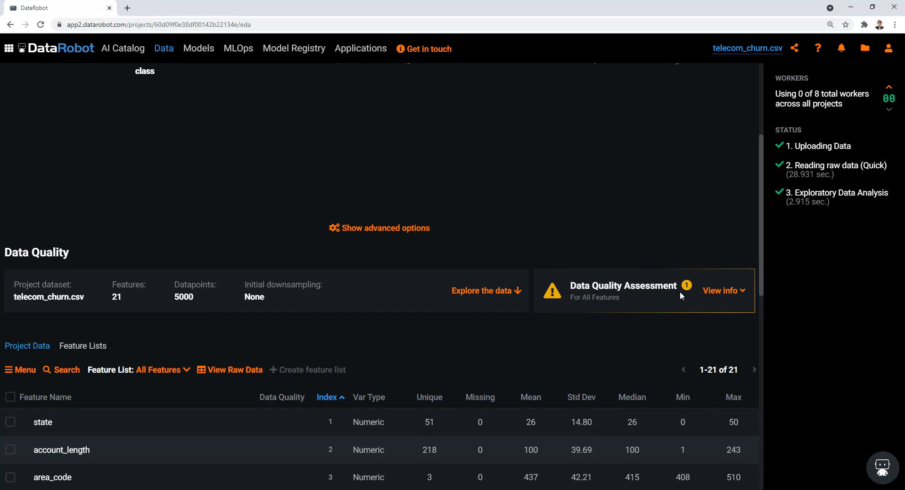
left_click(734, 292)
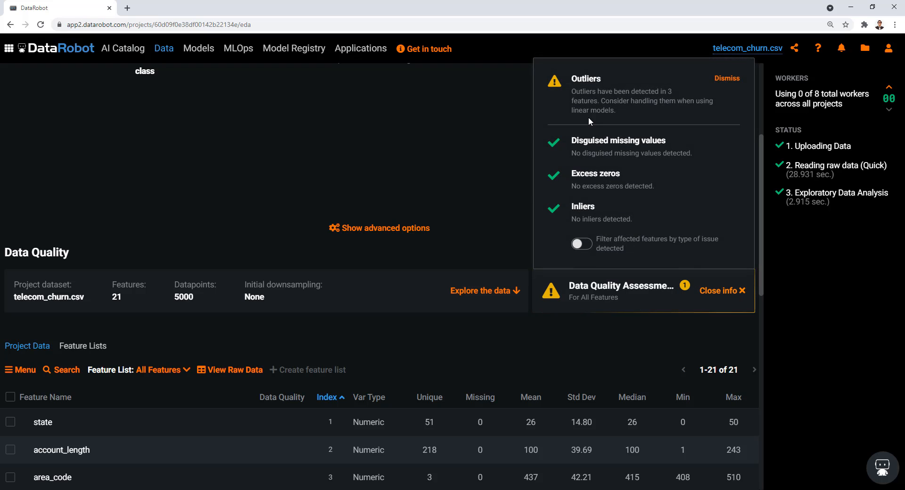
left_click_drag(578, 88, 657, 113)
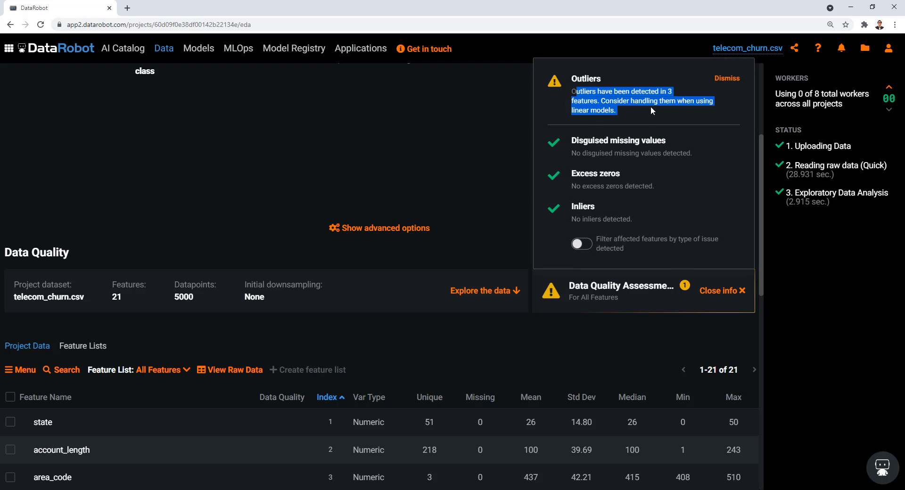
left_click(655, 109)
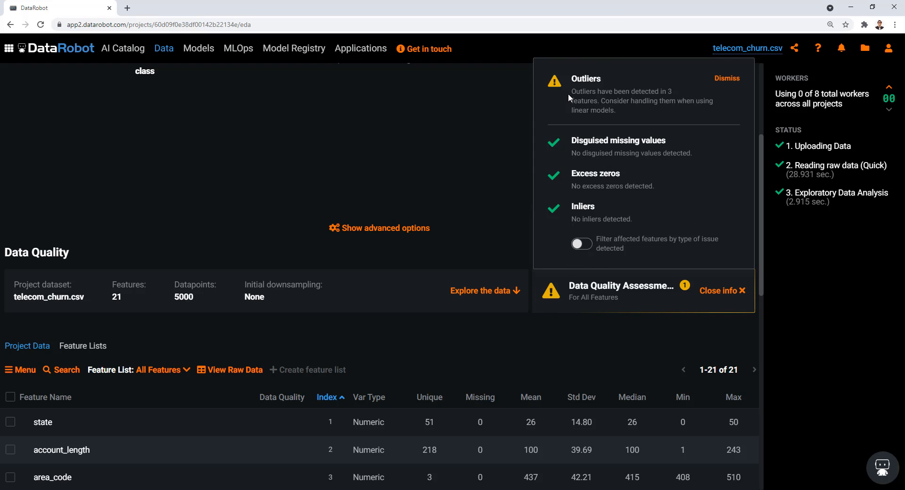
Examine the total_day_calls histogram with outliers shown and hidden, and check the feature's data quality warning.
scroll(286, 278, "down", 9)
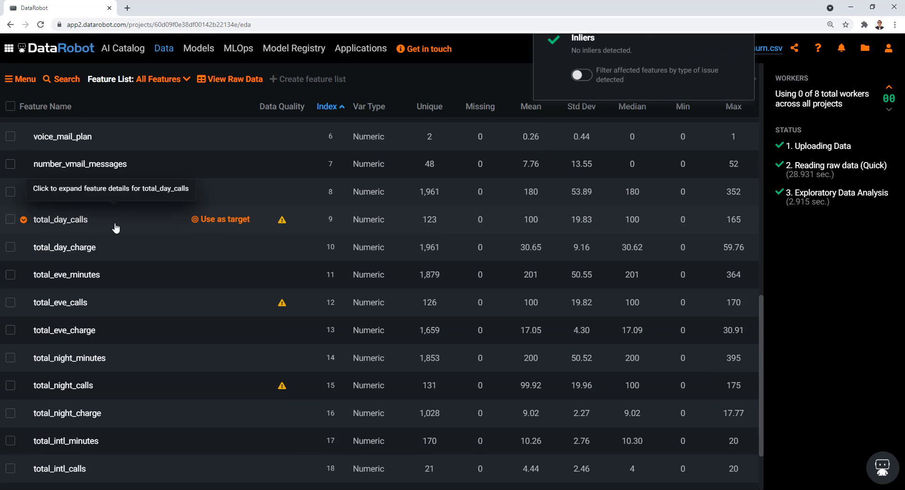
left_click(286, 221)
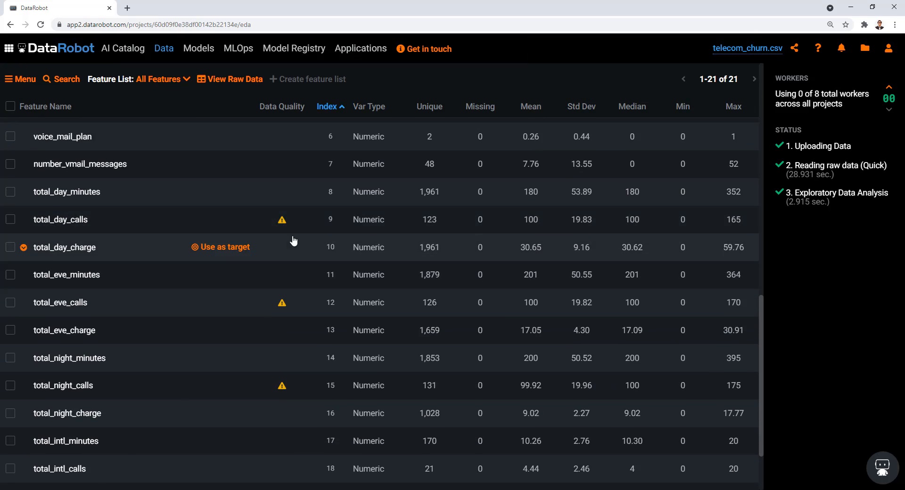
scroll(325, 259, "down", 1)
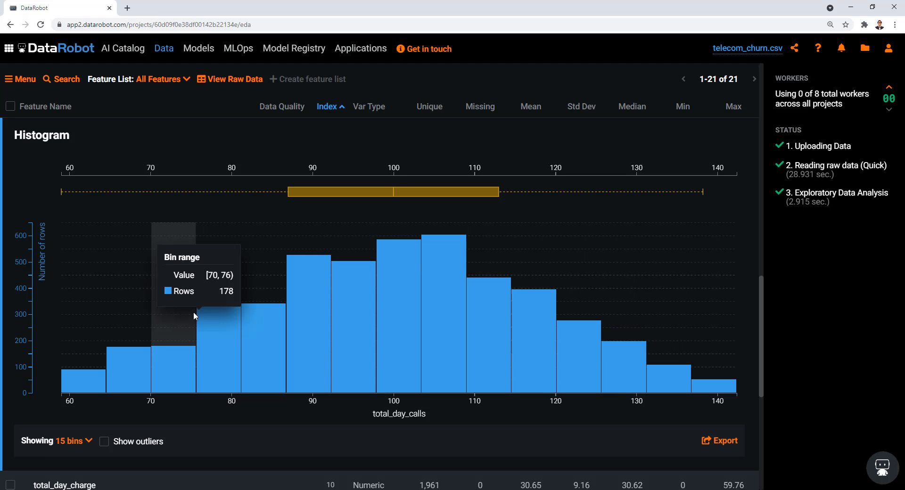
left_click(104, 442)
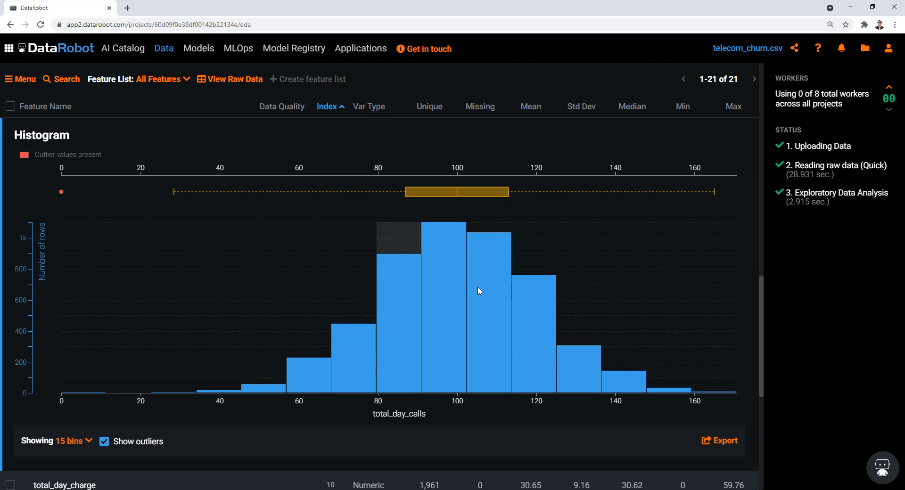
left_click(133, 449)
scroll(396, 356, "up", 5)
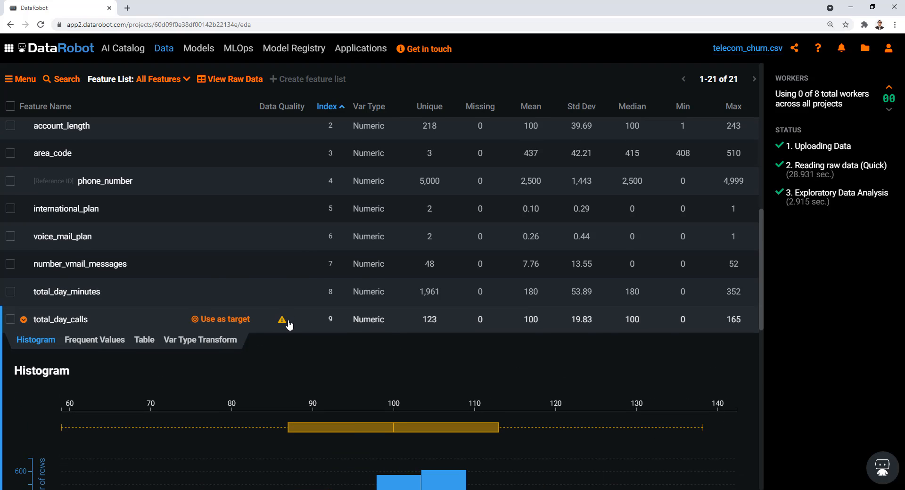
mouse_move(288, 325)
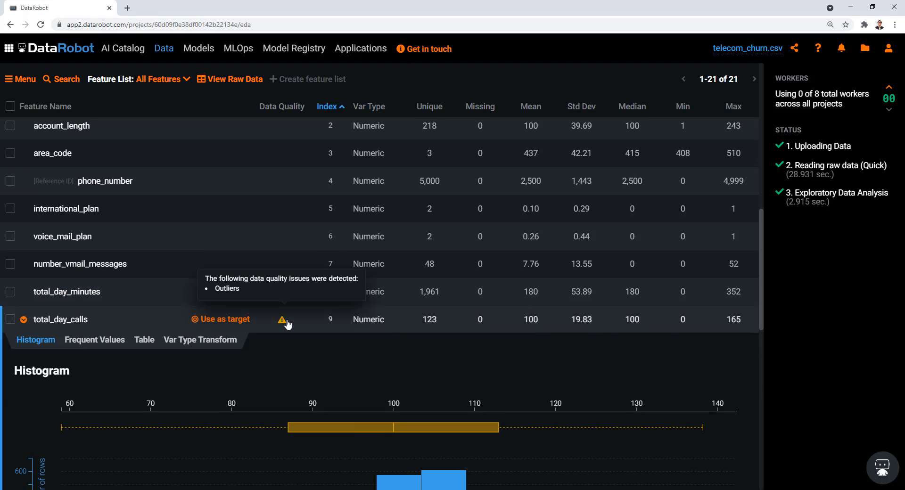
Start the modeling run for class in Quick mode and collapse the total_day_calls details.
scroll(375, 287, "up", 10)
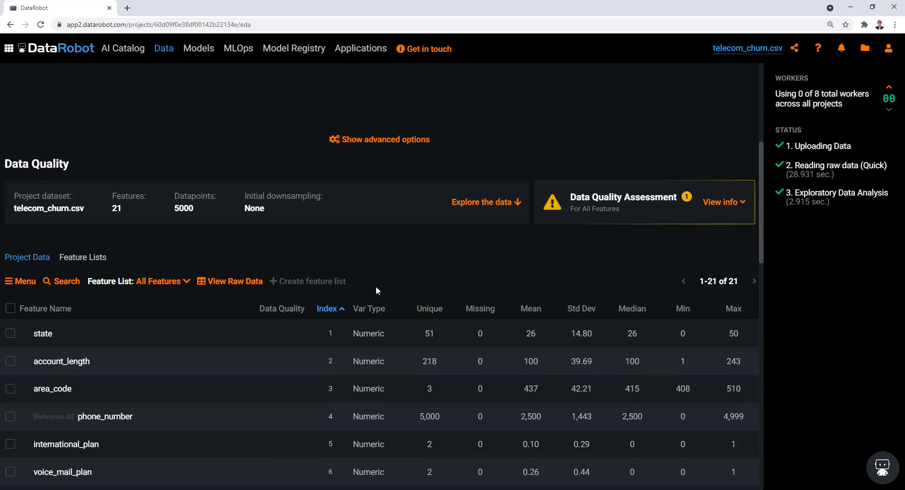
scroll(609, 351, "up", 1)
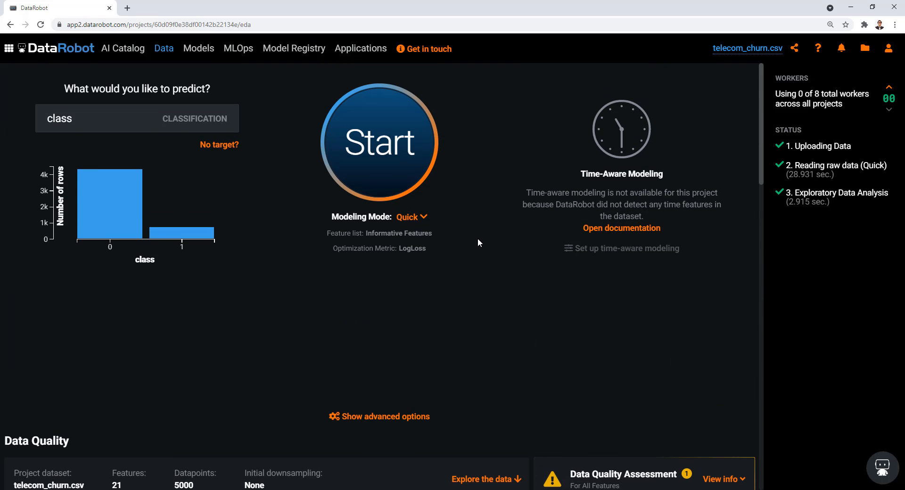
left_click(369, 146)
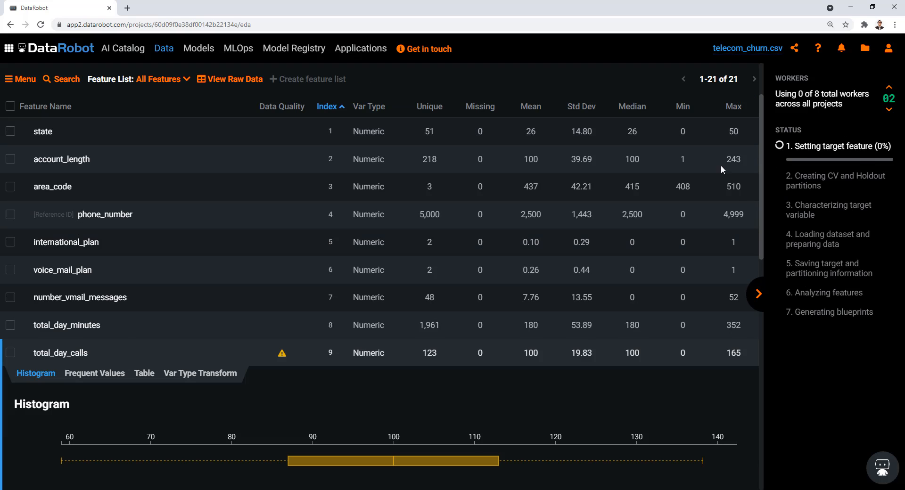
left_click(131, 358)
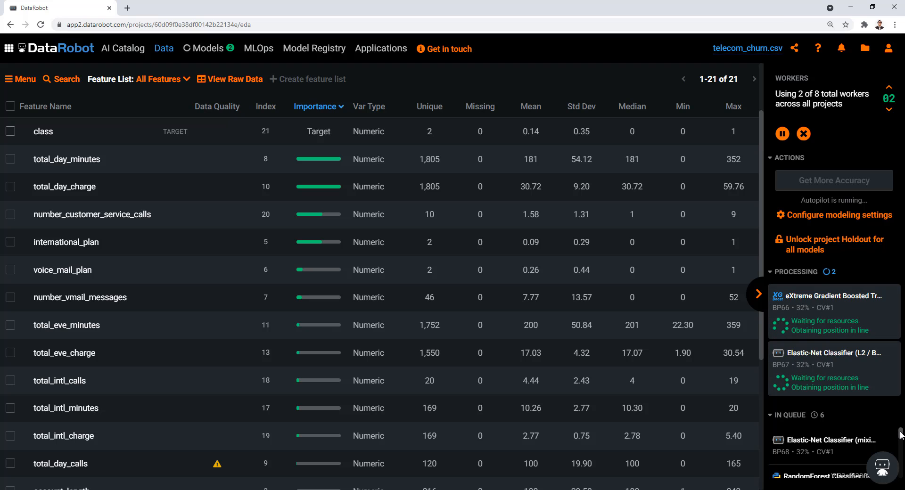
mouse_move(901, 435)
left_mouse_down()
mouse_move(901, 477)
mouse_move(904, 423)
left_mouse_up()
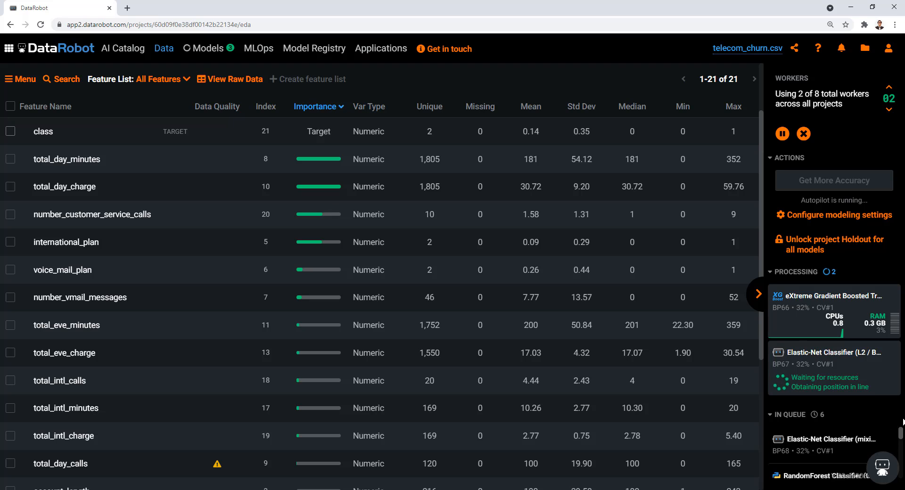
Open the model Leaderboard and compare the trained models by their LogLoss validation and cross-validation scores.
left_click(215, 50)
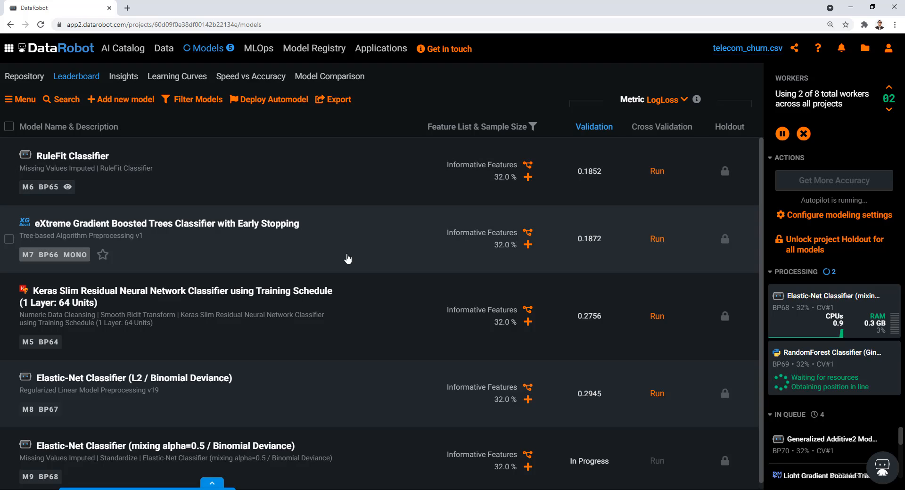
scroll(347, 258, "down", 2)
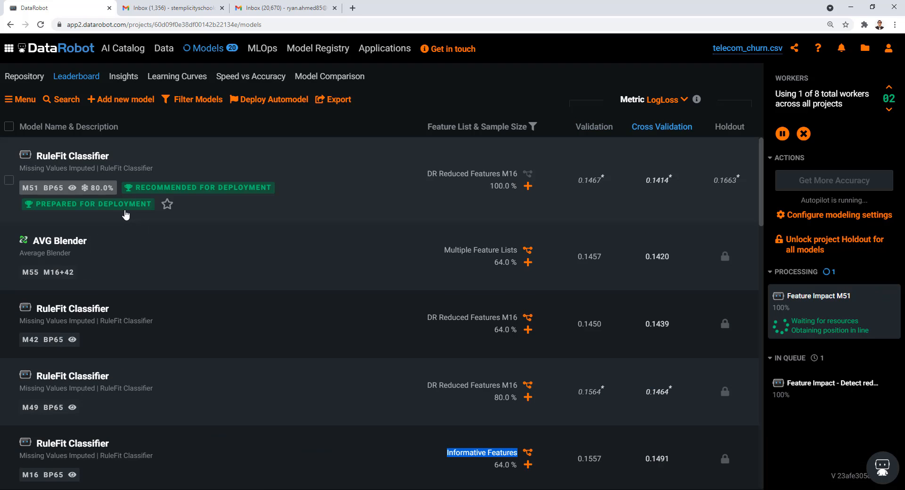
mouse_move(126, 215)
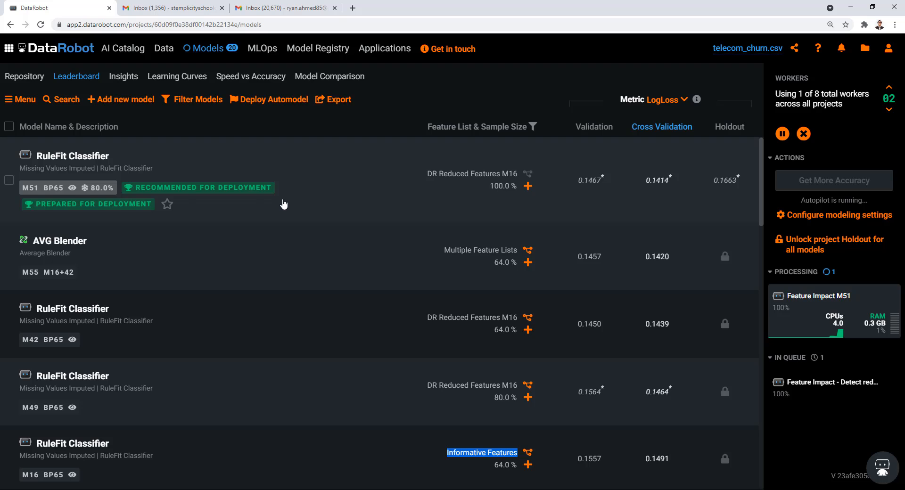
scroll(284, 204, "down", 3)
scroll(283, 204, "down", 15)
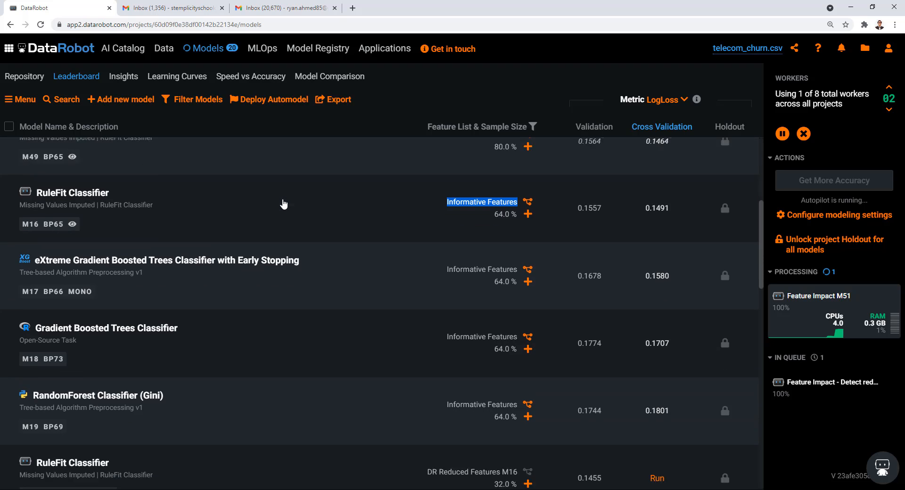
scroll(283, 204, "down", 3)
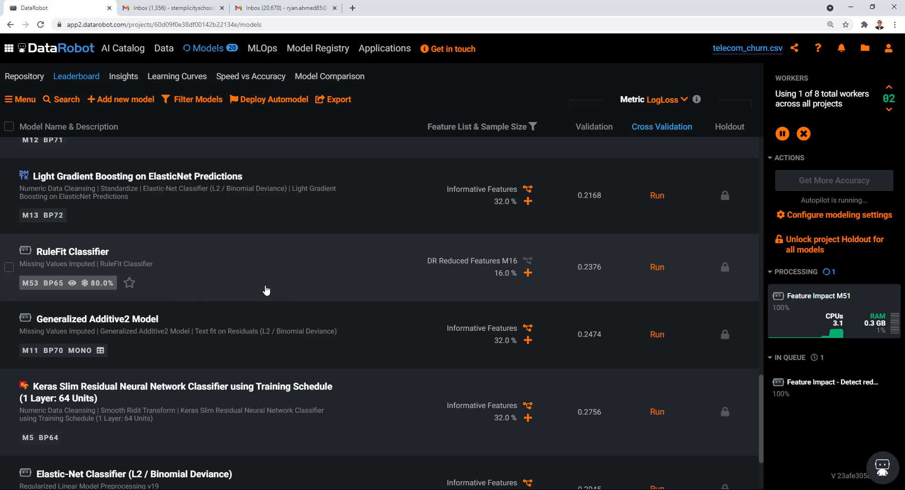
scroll(267, 288, "up", 10)
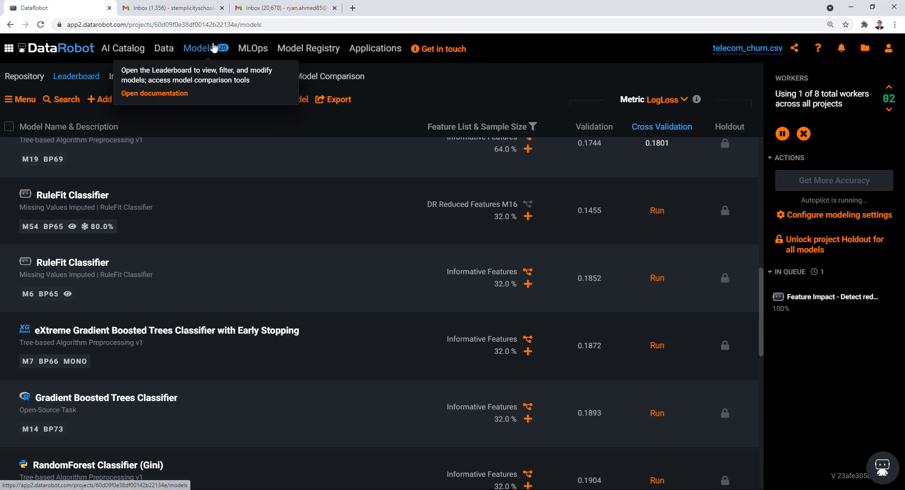
scroll(369, 243, "up", 10)
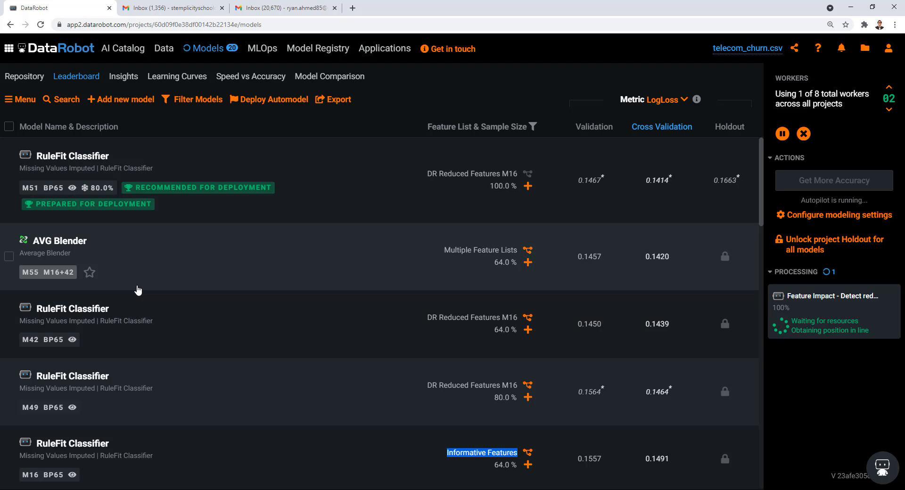
scroll(135, 292, "down", 2)
scroll(120, 300, "down", 1)
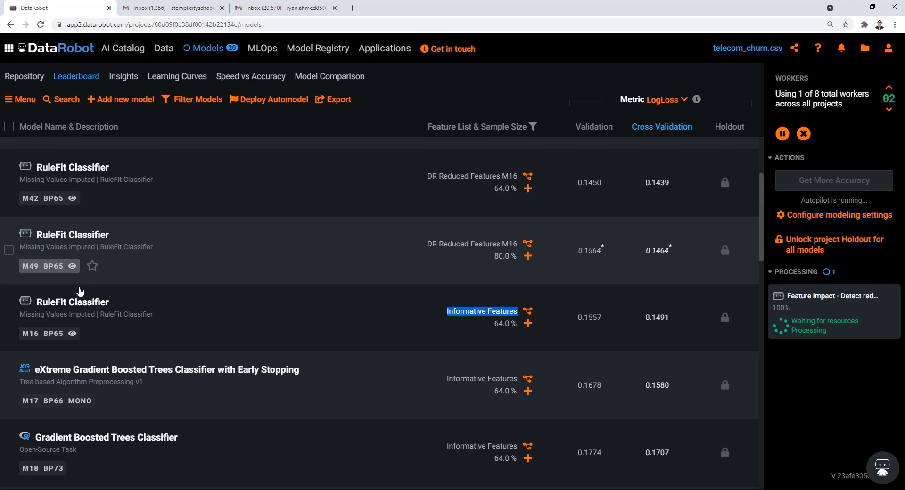
Browse the remaining Leaderboard models down to the lowest-ranked one and return to the model recommended for deployment.
scroll(116, 278, "down", 4)
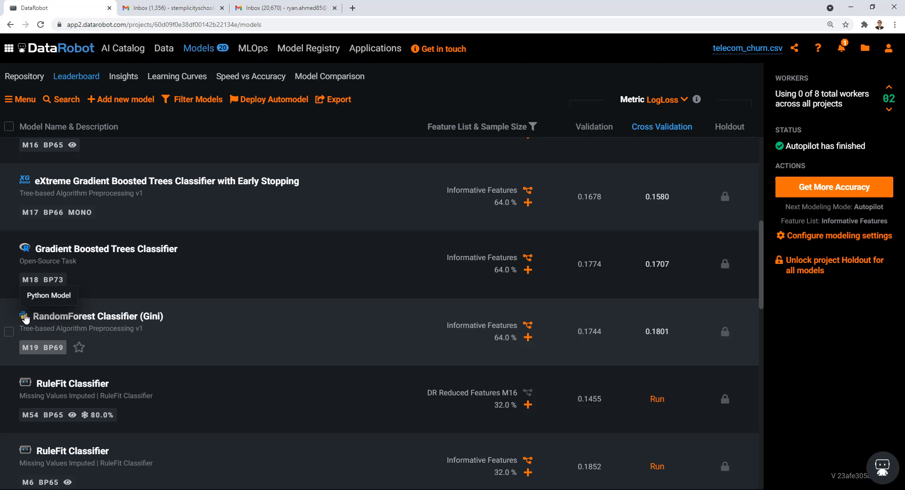
scroll(97, 326, "down", 8)
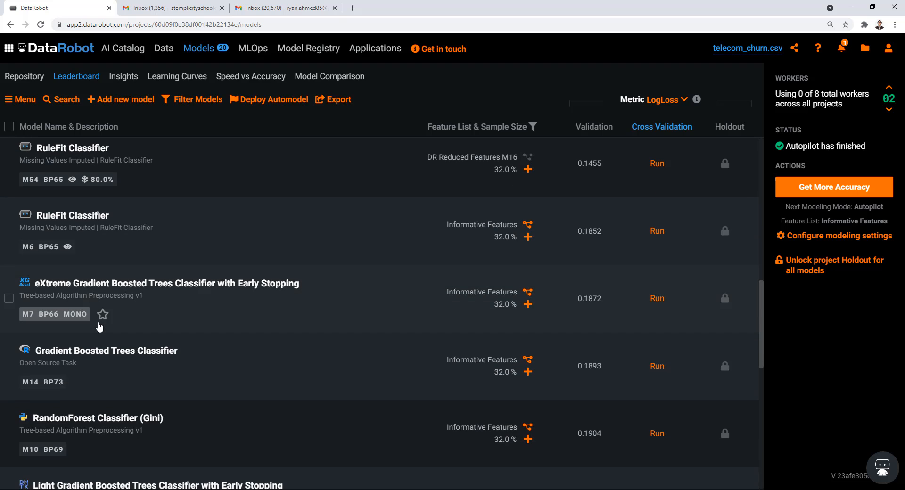
scroll(98, 326, "down", 5)
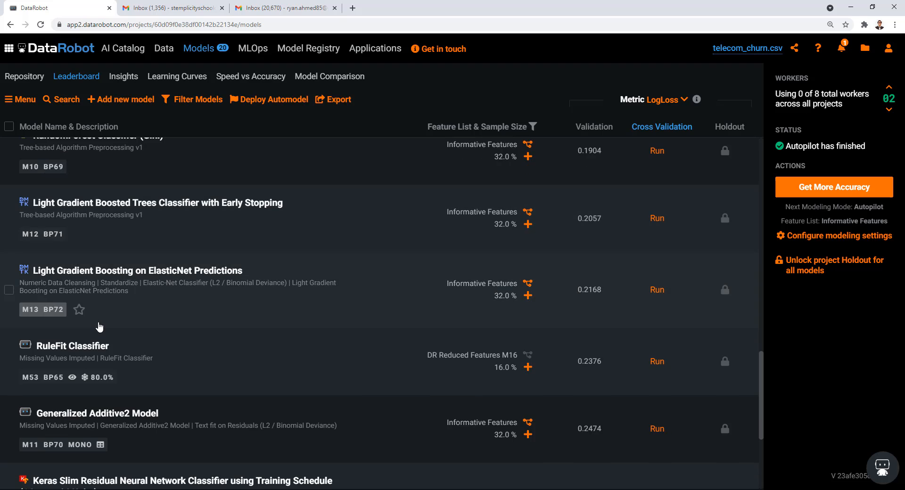
scroll(99, 325, "down", 2)
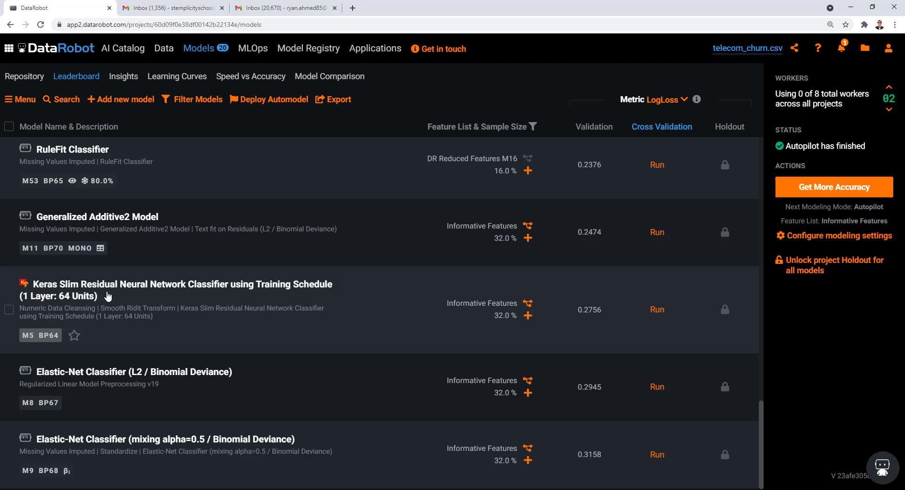
scroll(111, 270, "up", 7)
scroll(111, 270, "up", 5)
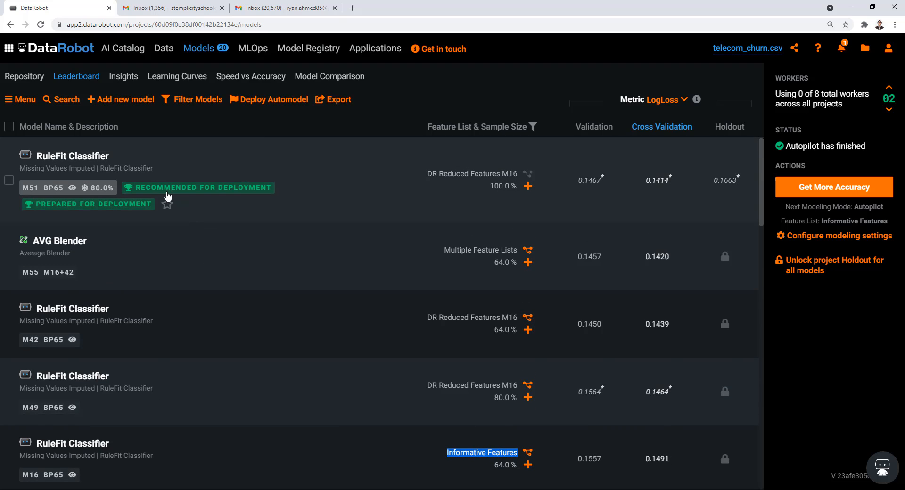
Open the blueprint of the RuleFit Classifier recommended for deployment and reposition its diagram for reading.
left_click(90, 161)
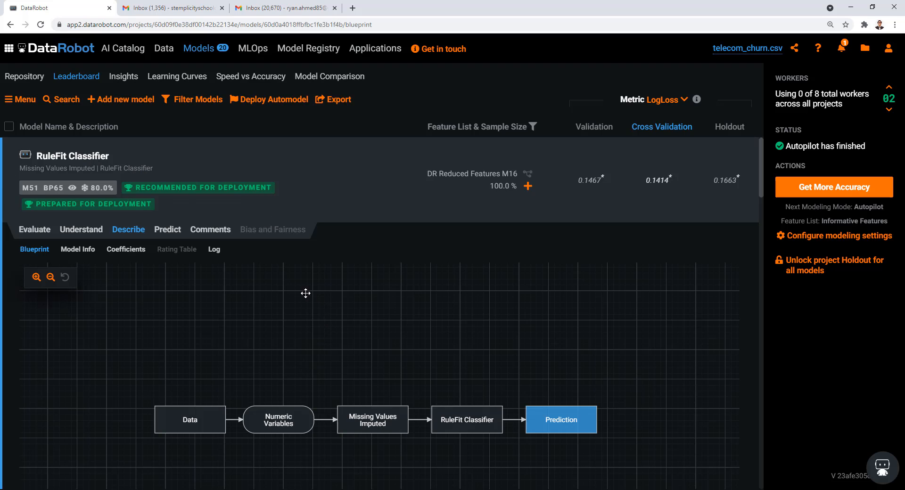
left_click_drag(357, 353, 322, 324)
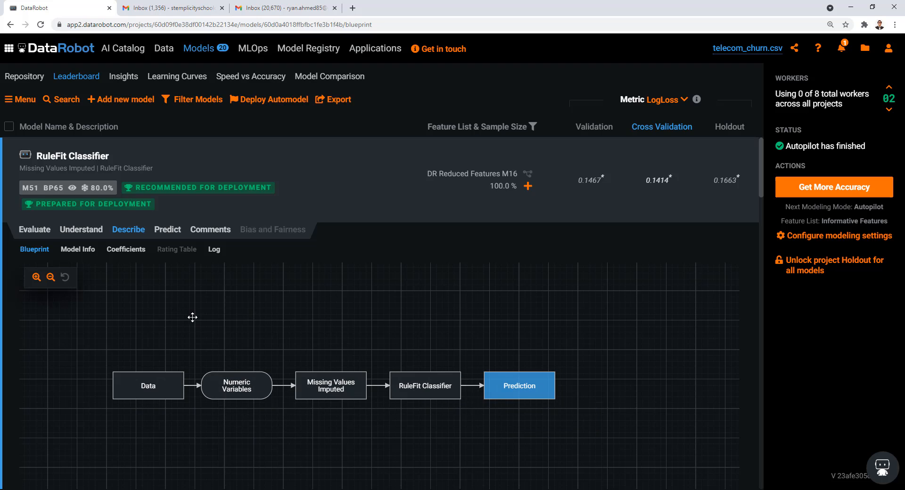
left_click_drag(192, 317, 197, 289)
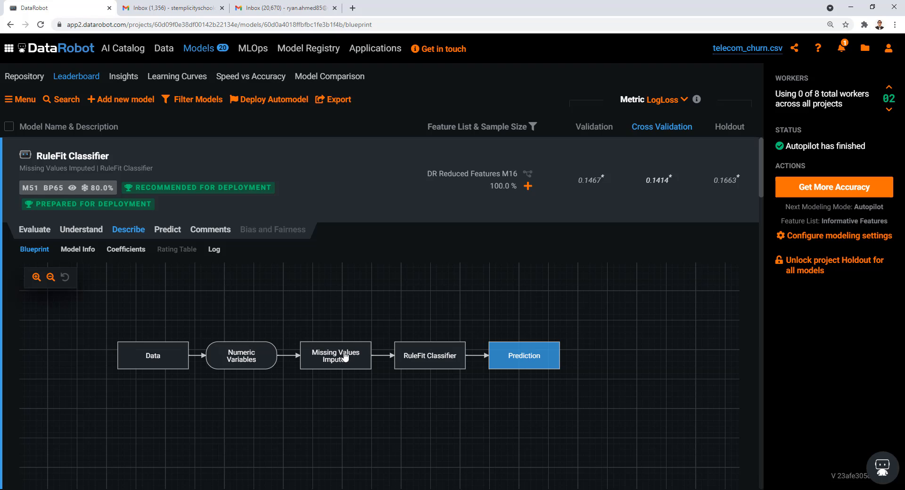
Open the model documentation for the blueprint's Missing Values Imputed task in a separate page, read through it, and return to the blueprint.
mouse_move(347, 358)
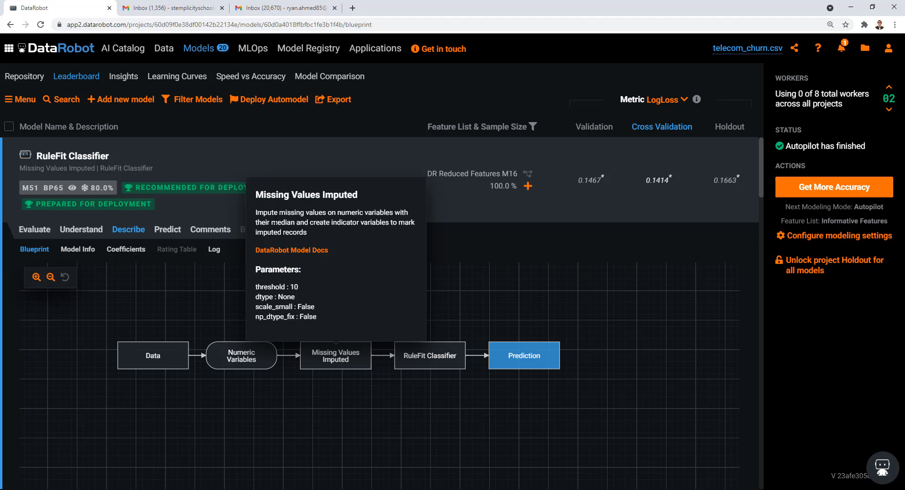
right_click(295, 257)
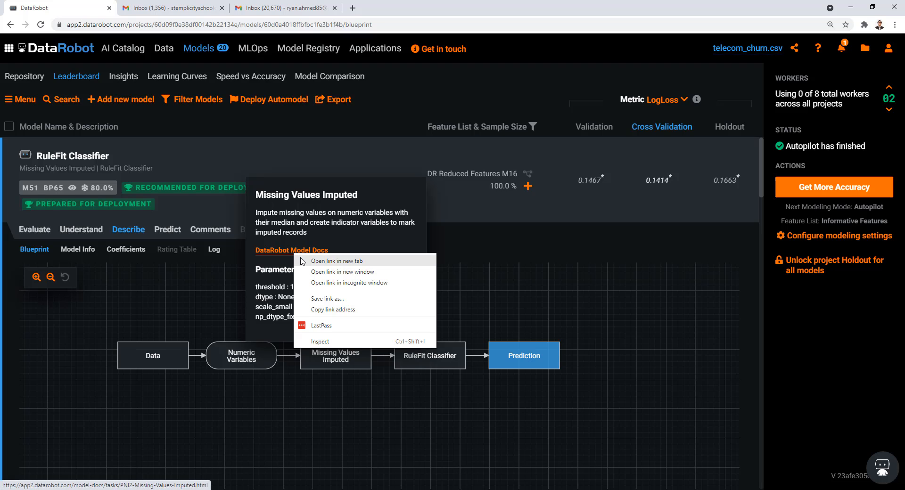
left_click(326, 265)
left_click(170, 8)
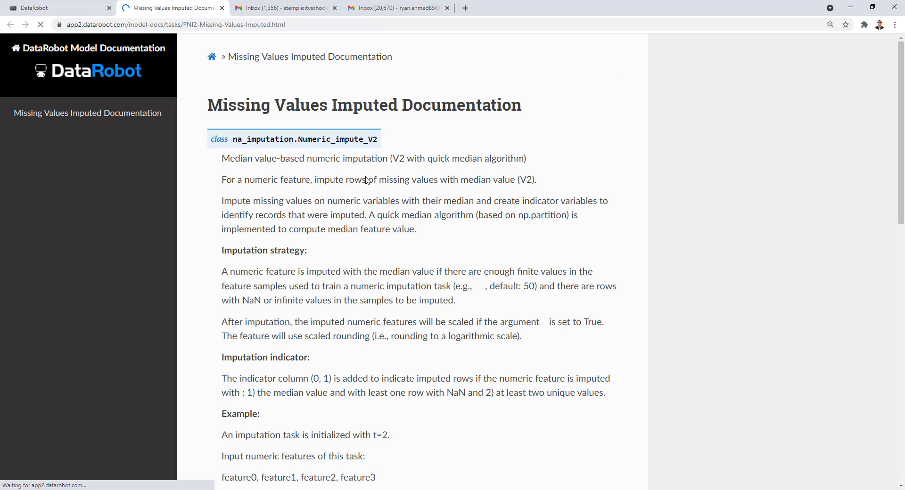
left_click_drag(274, 104, 491, 104)
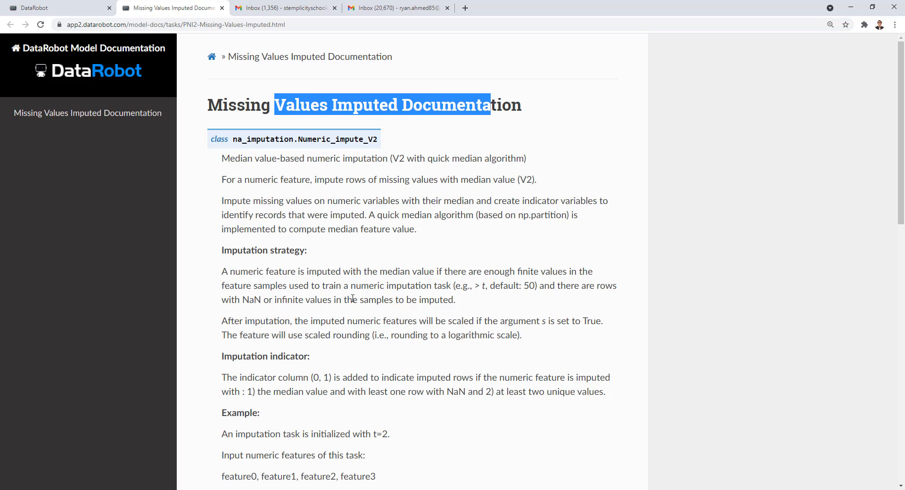
scroll(356, 304, "down", 8)
scroll(356, 304, "down", 2)
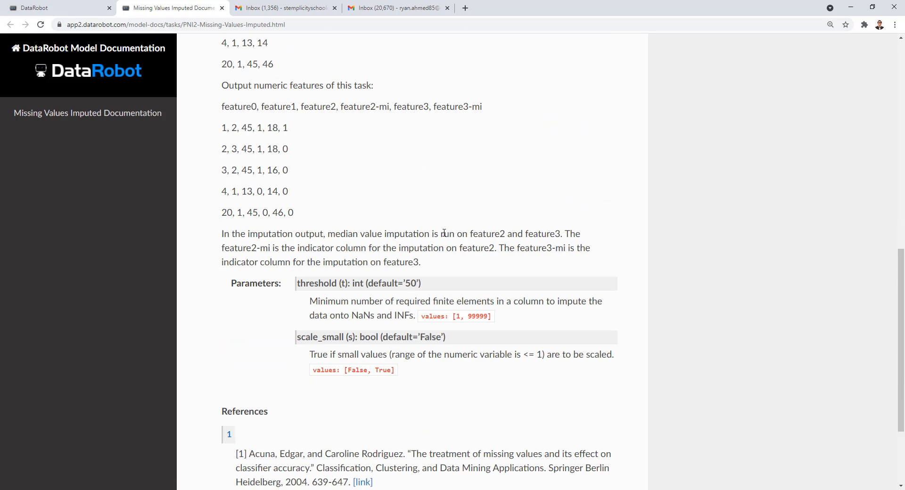
scroll(375, 283, "down", 3)
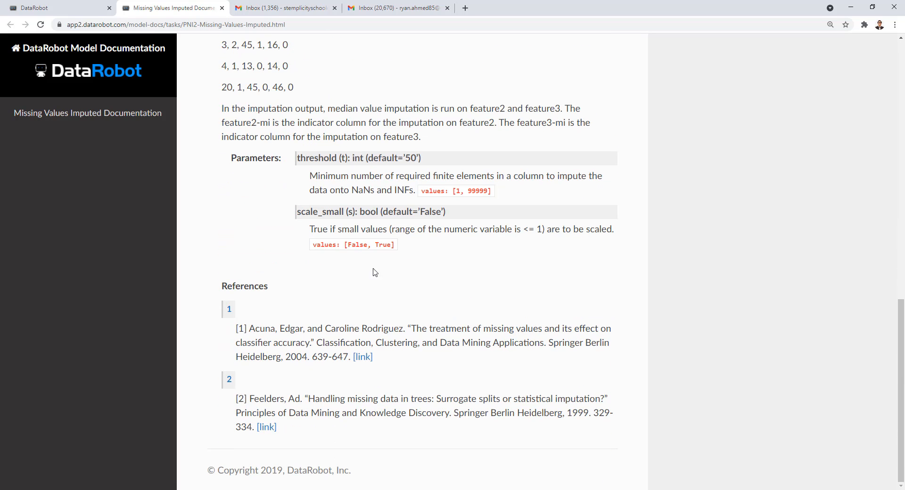
left_click(73, 8)
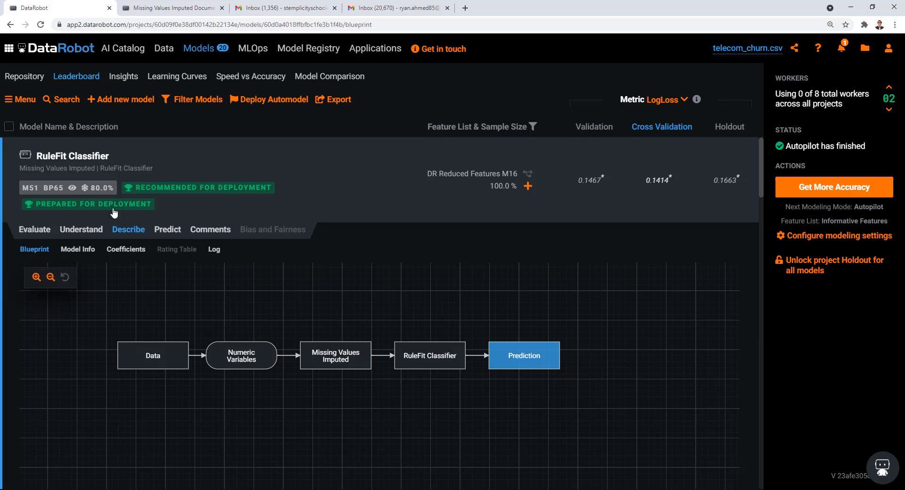
Examine the parameter list of the RuleFit Classifier node in the blueprint.
left_click(431, 357)
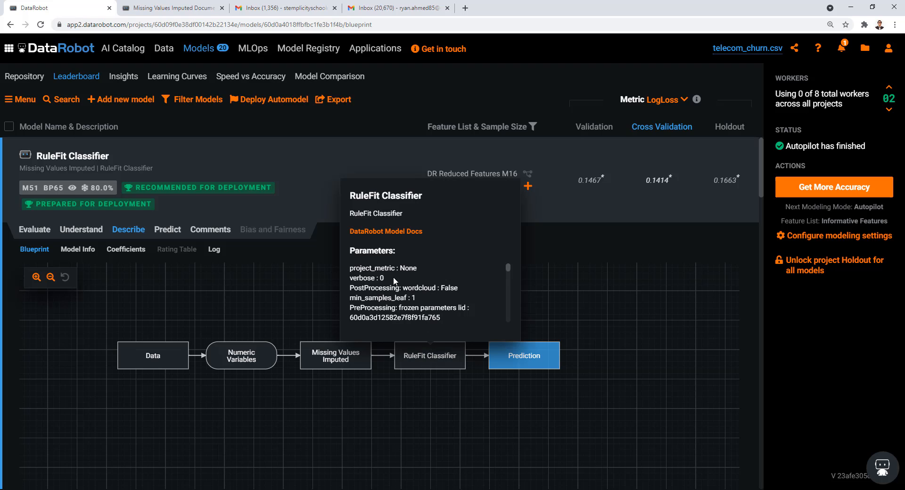
scroll(383, 283, "down", 2)
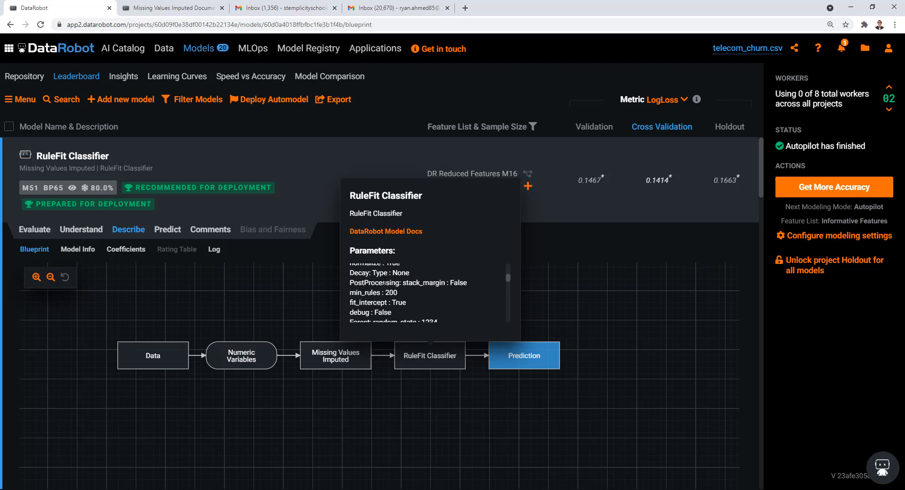
left_click_drag(389, 283, 395, 313)
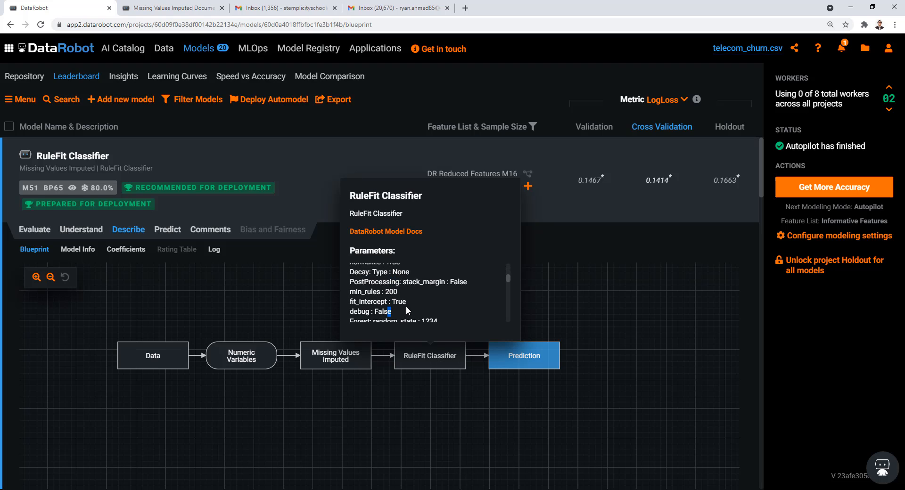
Open the RuleFit Classifier model documentation in a separate page, read its description and parameters, and return to the blueprint.
middle_click(416, 239)
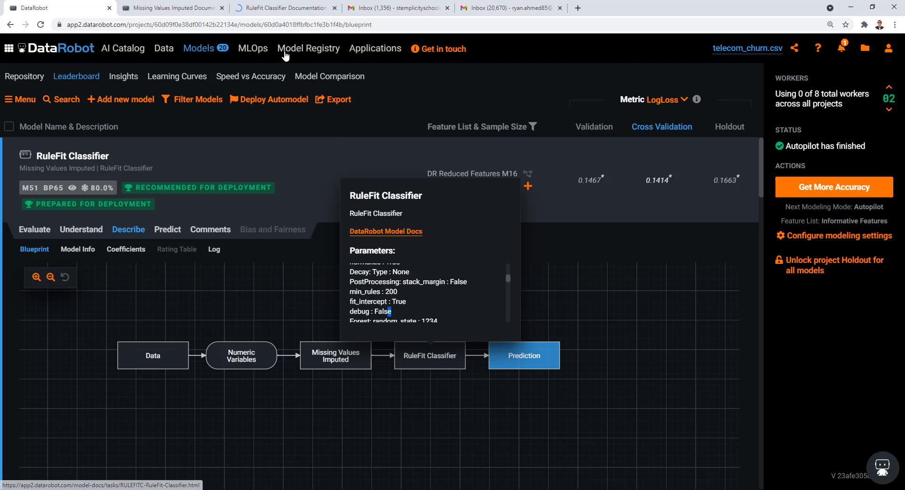
left_click(271, 6)
left_click_drag(264, 105, 401, 105)
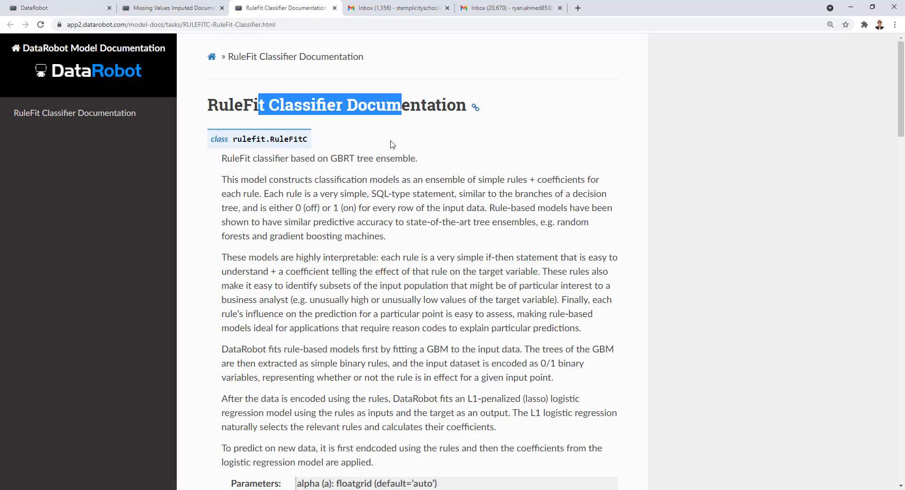
left_click_drag(342, 208, 355, 222)
scroll(337, 236, "down", 11)
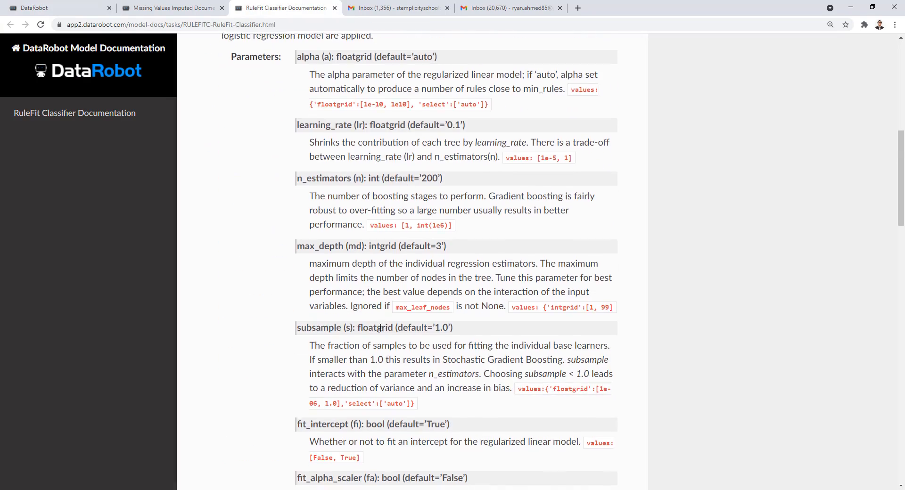
left_click_drag(309, 79, 362, 93)
left_click_drag(338, 174, 394, 188)
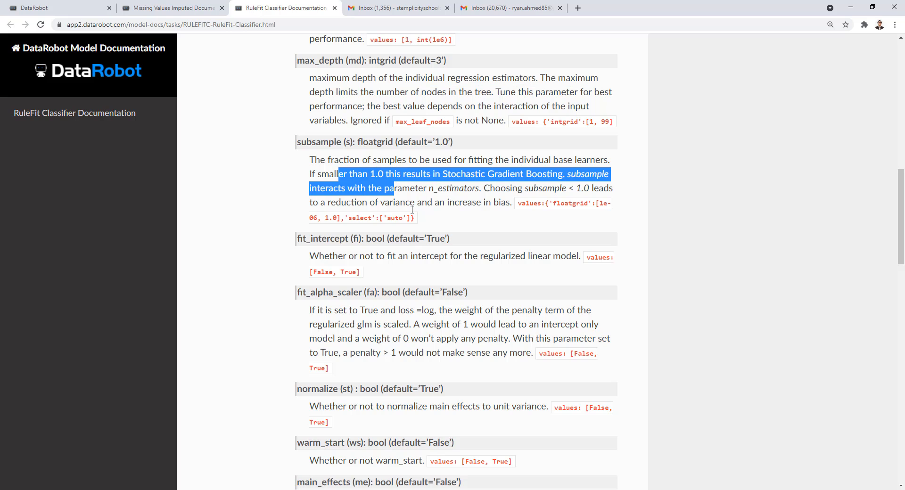
left_click(85, 6)
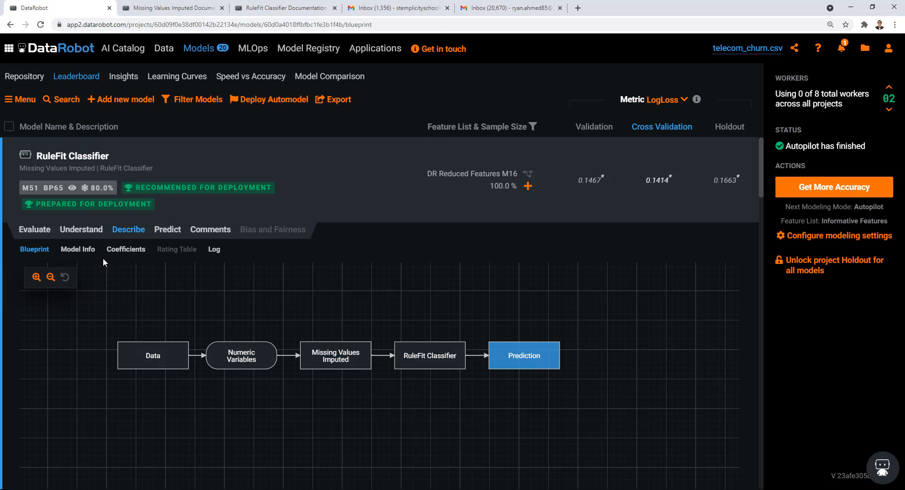
Open the RuleFit Classifier's Lift Chart and compare predicted and actual values across the holdout bins.
left_click(39, 233)
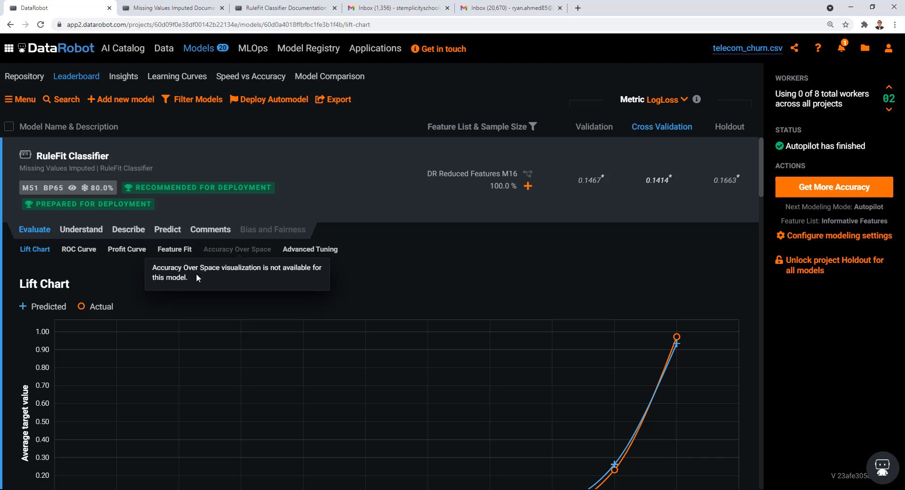
scroll(168, 316, "down", 3)
scroll(168, 314, "down", 1)
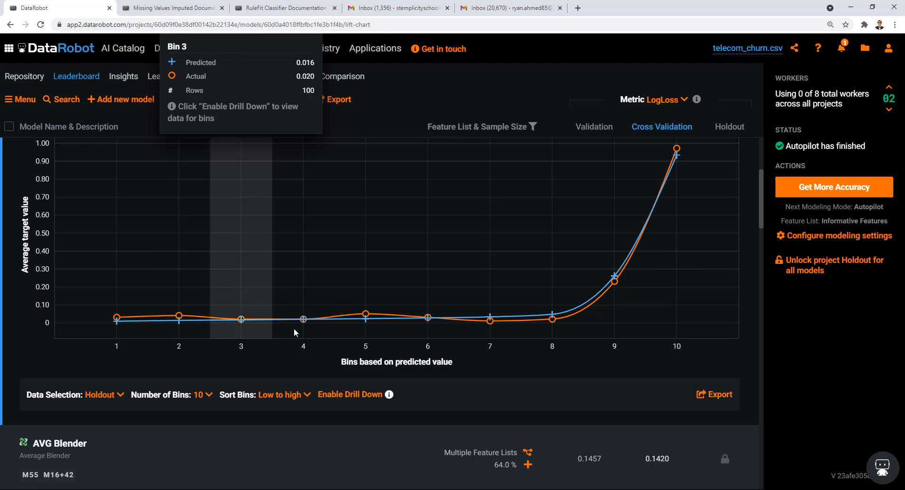
scroll(558, 304, "up", 1)
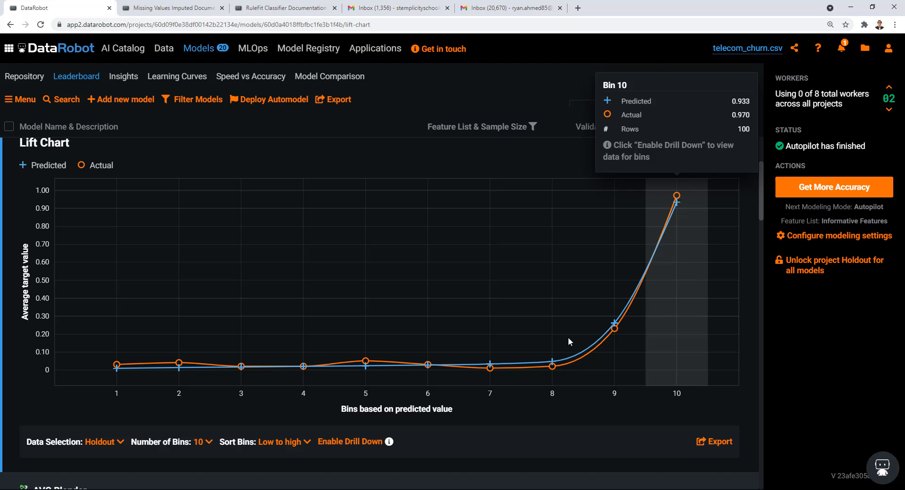
scroll(136, 302, "up", 3)
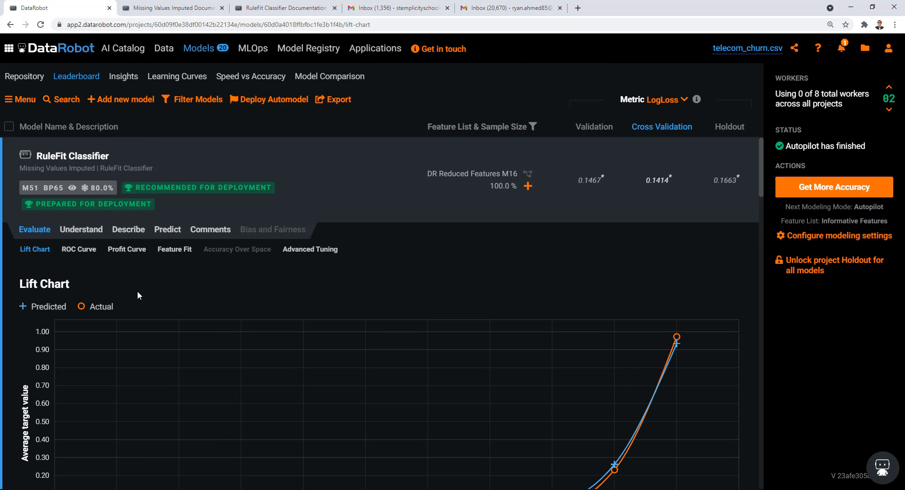
Open the model's ROC Curve evaluation and examine the curve's true and false positive rate axes and AUC on the holdout data.
left_click(71, 252)
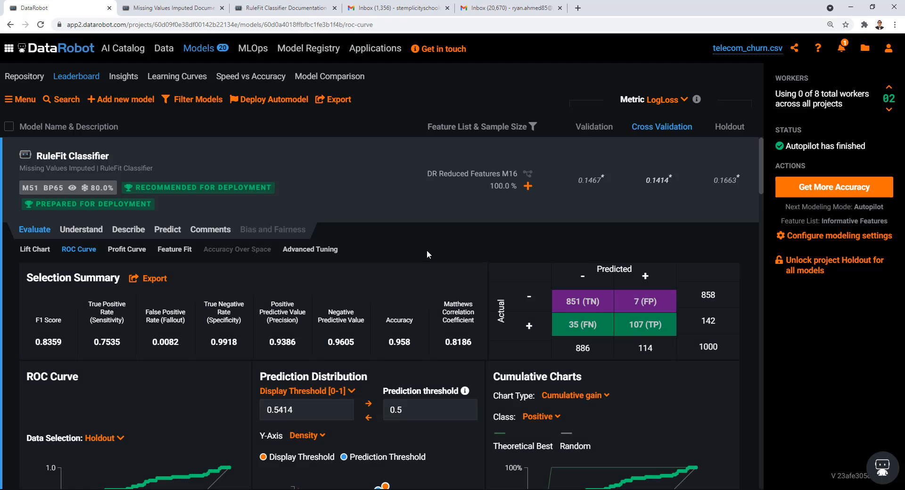
scroll(461, 255, "down", 3)
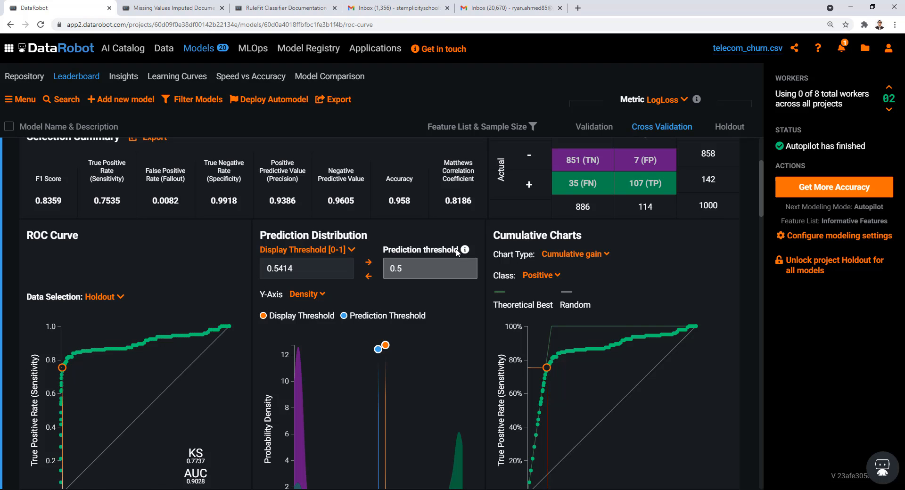
scroll(457, 250, "down", 3)
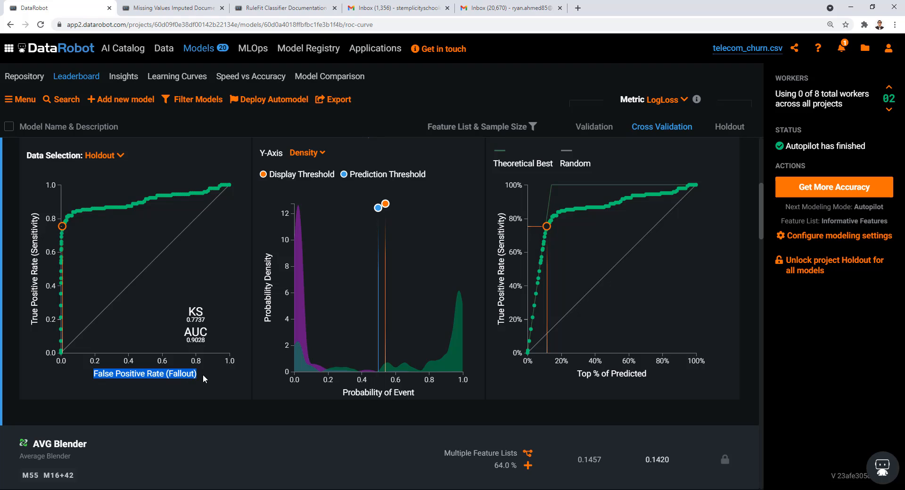
left_click(165, 383)
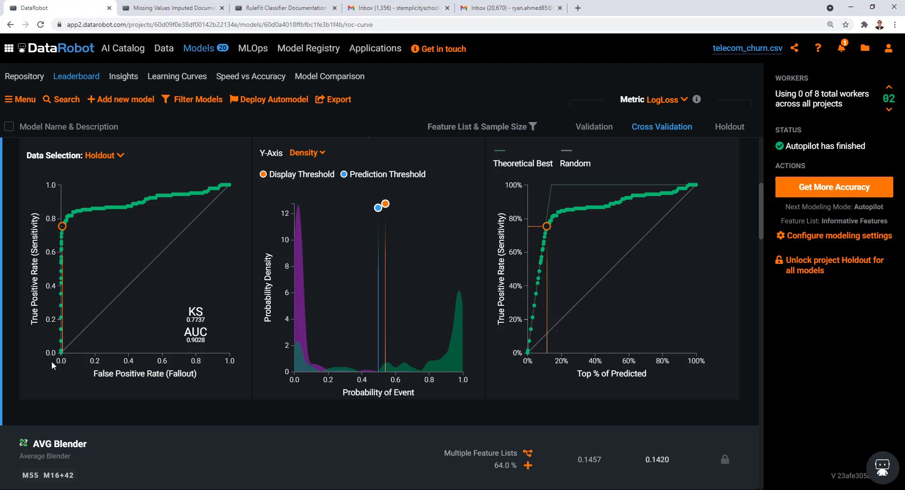
left_click_drag(34, 323, 36, 218)
left_click(37, 240)
scroll(67, 251, "up", 3)
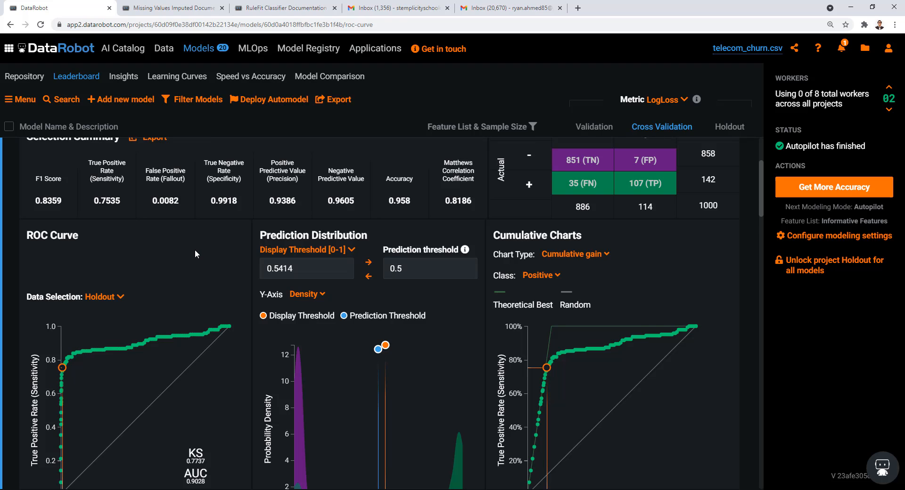
scroll(195, 251, "down", 2)
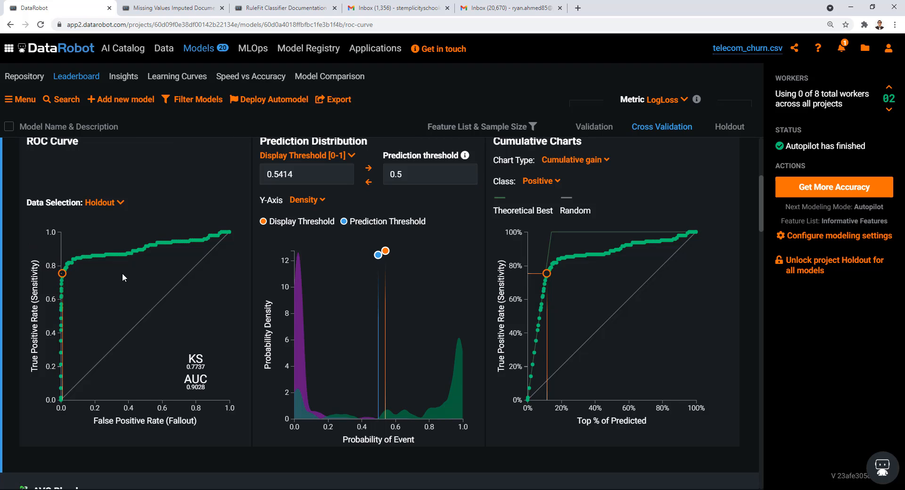
Review the F1 score, accuracy, sensitivity, specificity and precision in the Selection Summary.
scroll(123, 275, "up", 4)
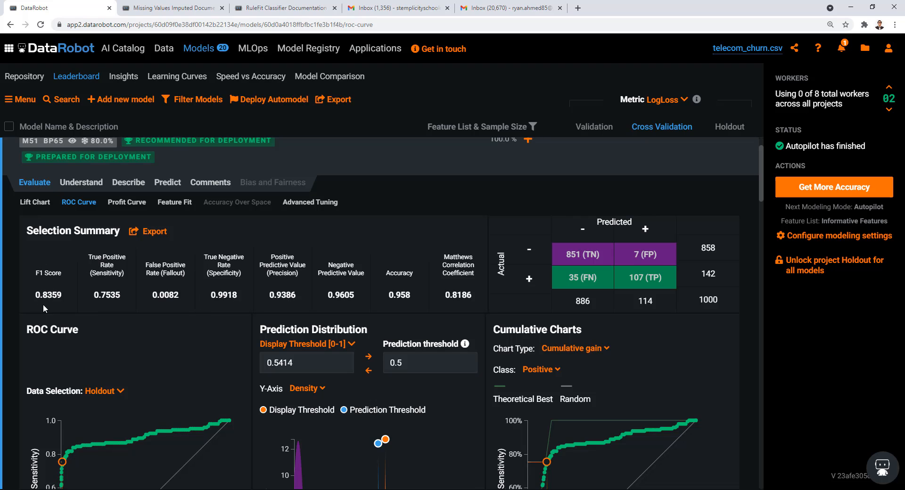
left_click_drag(37, 299, 58, 295)
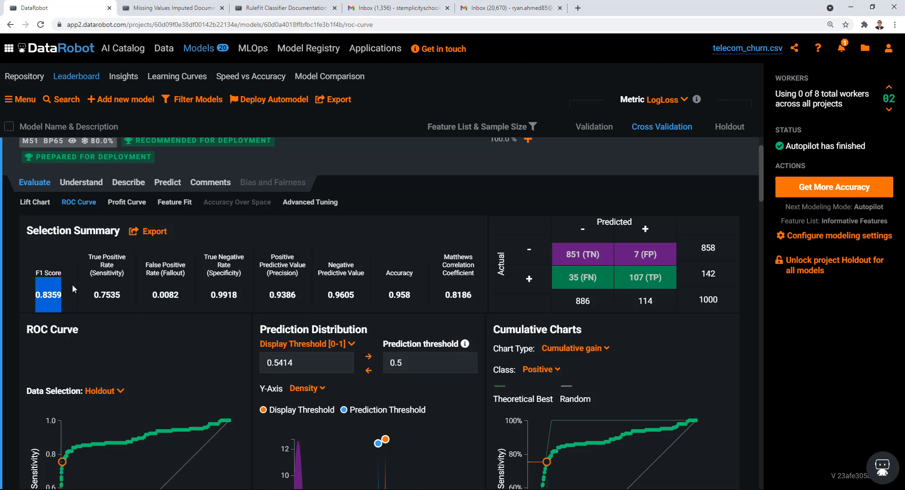
left_click_drag(388, 297, 404, 296)
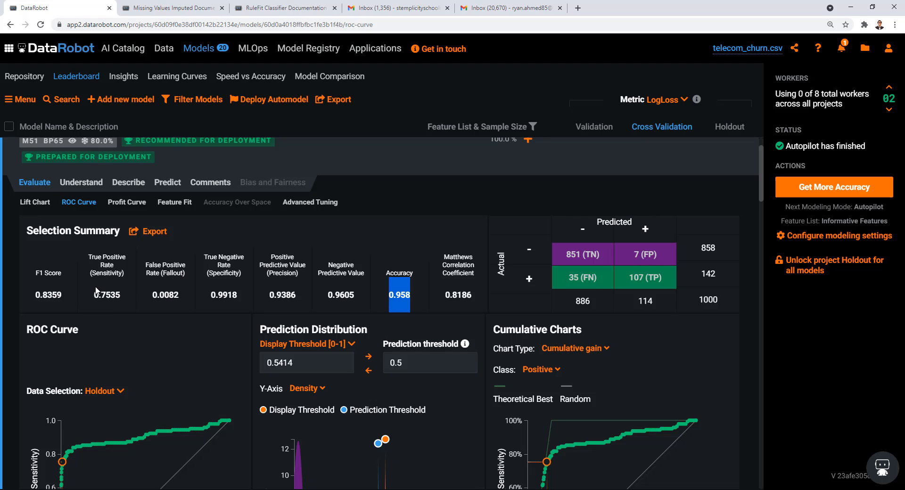
left_click_drag(94, 296, 124, 295)
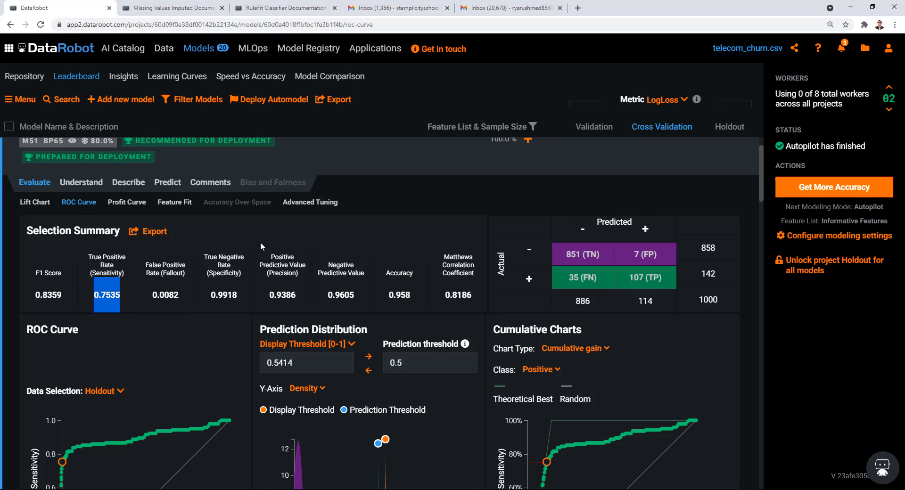
left_click(222, 297)
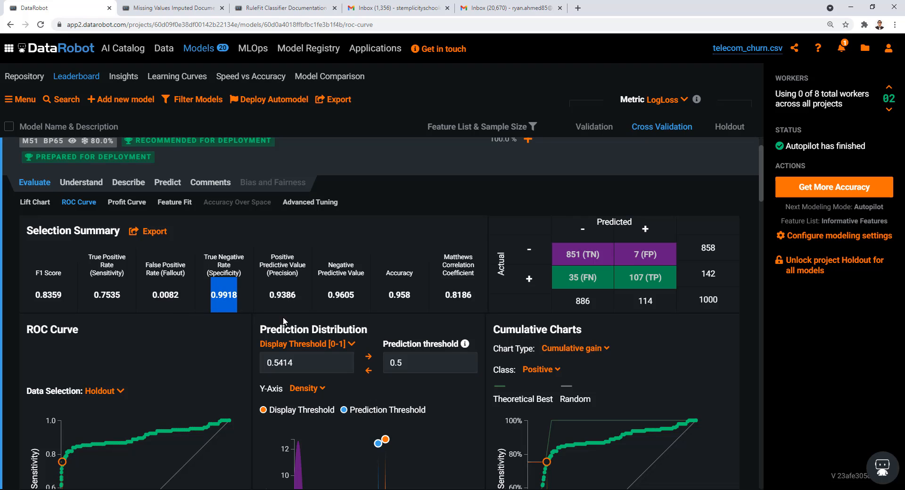
left_click_drag(273, 295, 301, 295)
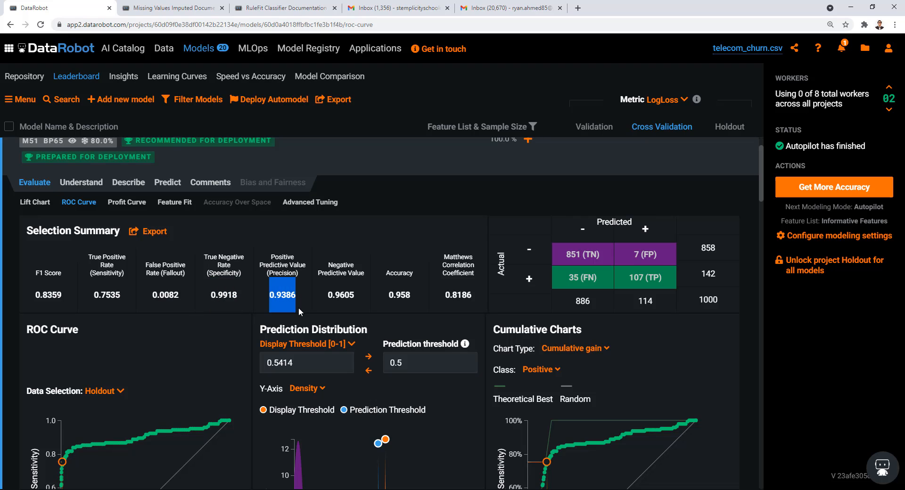
left_click(282, 262)
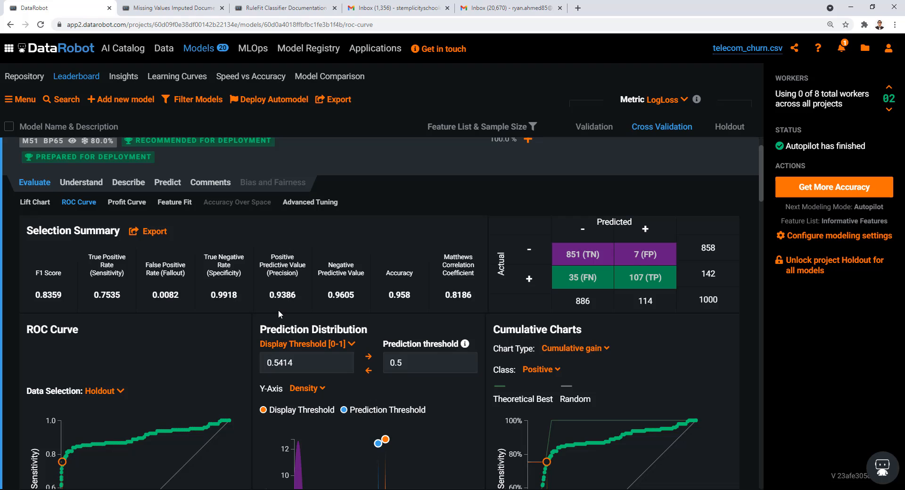